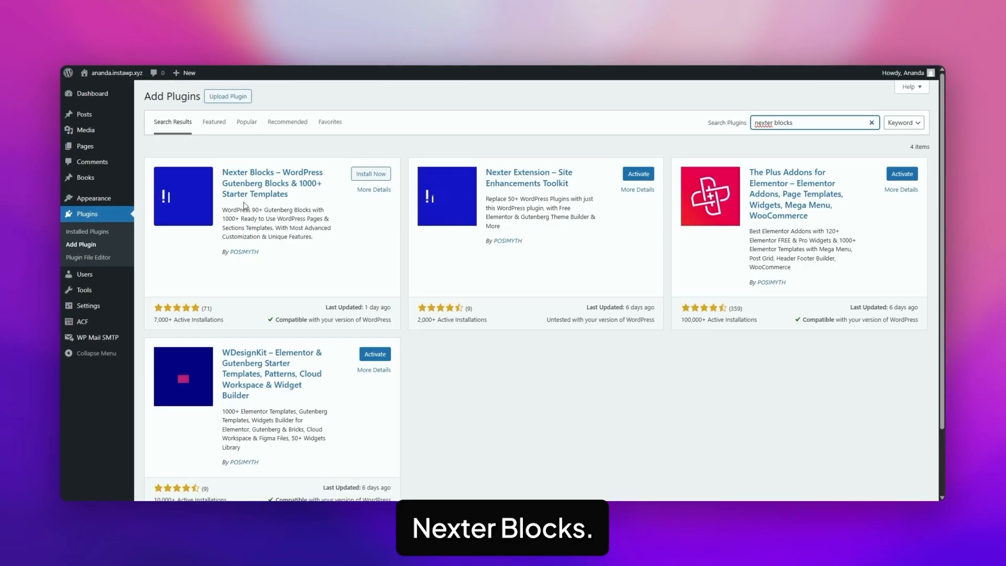
Install the Nexter Blocks plugin and open its list of available blocks.
{"action": "left_click", "coordinate": [374, 174]}
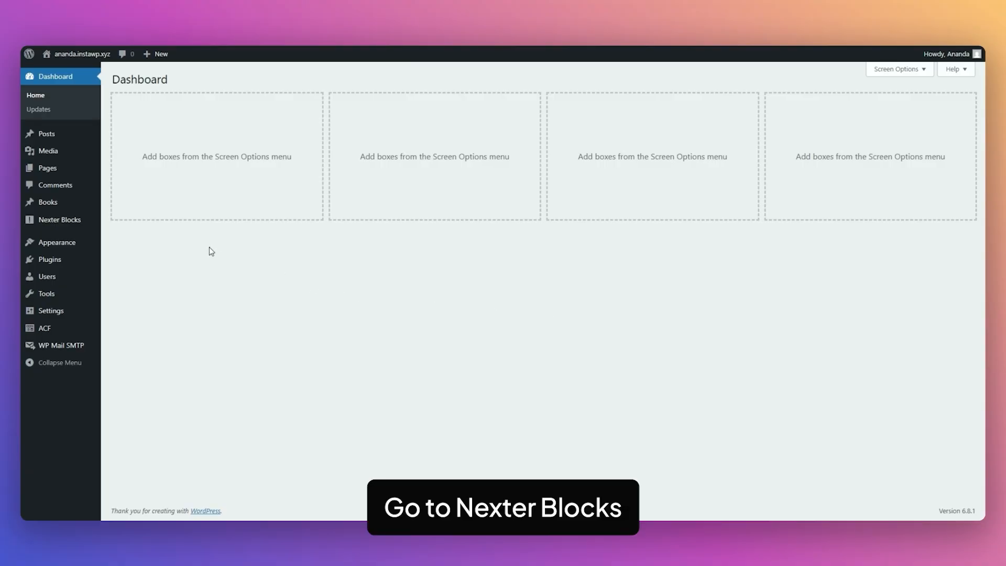
{"action": "left_click", "coordinate": [74, 225]}
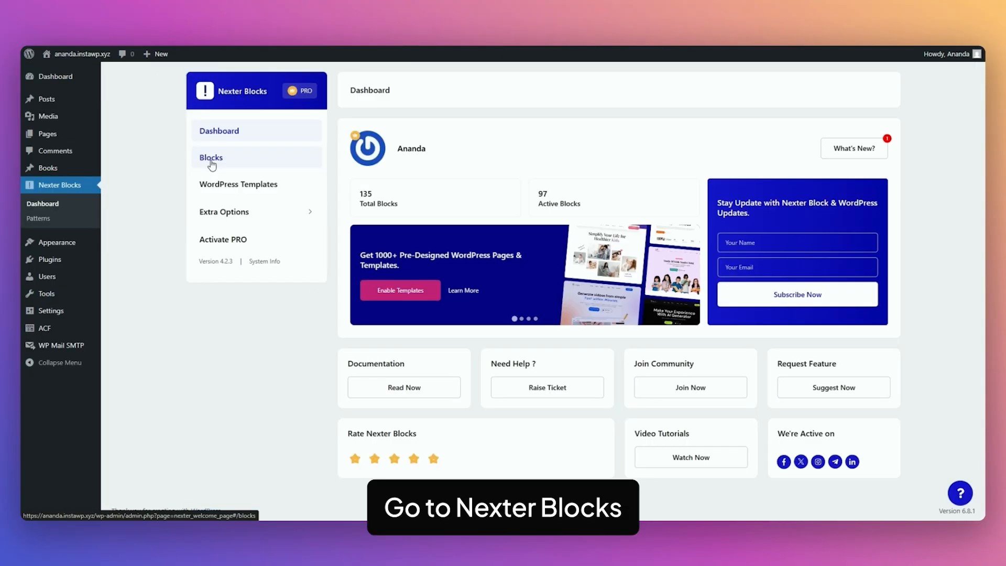
{"action": "left_click", "coordinate": [210, 159]}
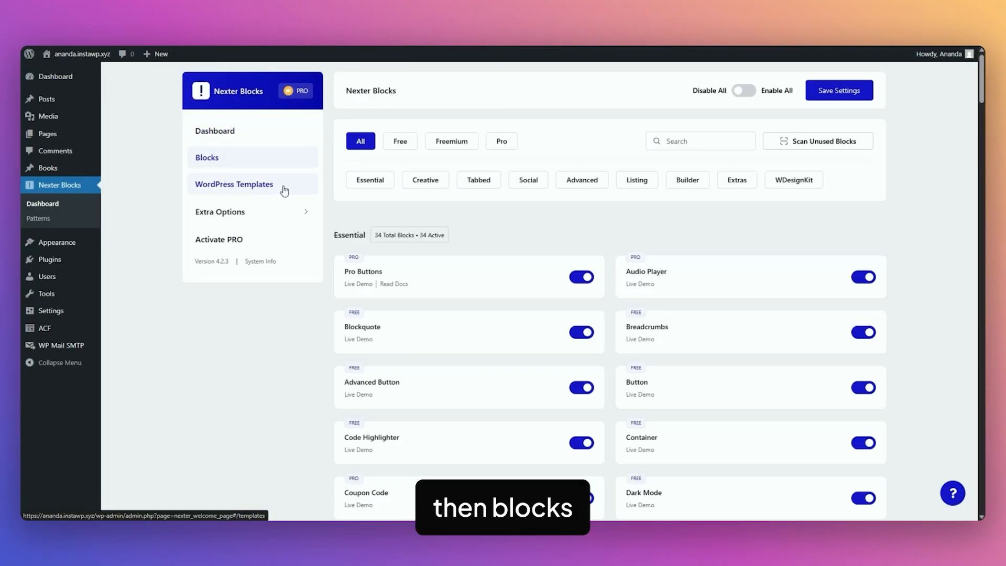
Search the blocks for "interactive circle", enable the Interactive Circle Info block and save the settings.
{"action": "left_click", "coordinate": [676, 141]}
{"action": "type", "text": "interactive circ"}
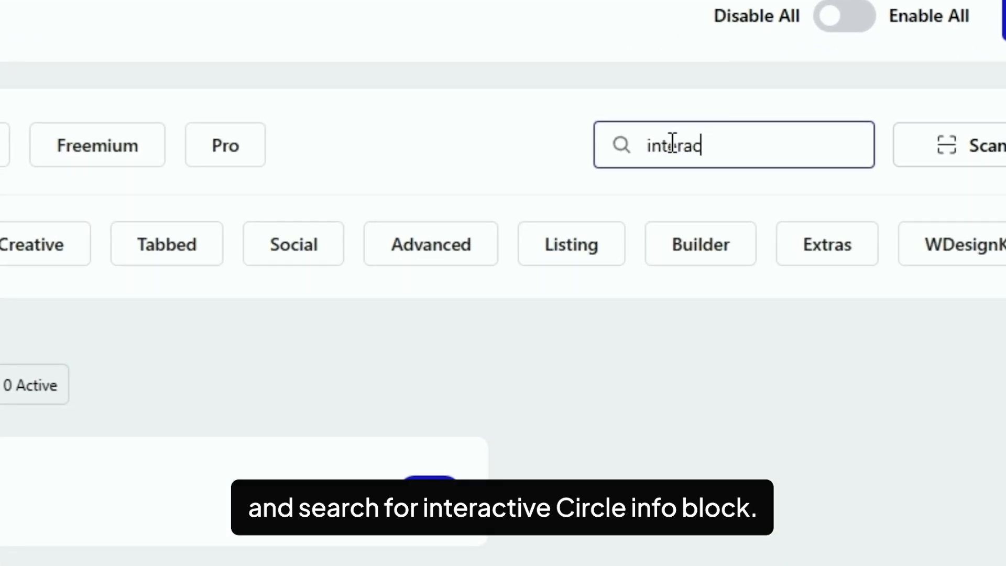
{"action": "type", "text": "le"}
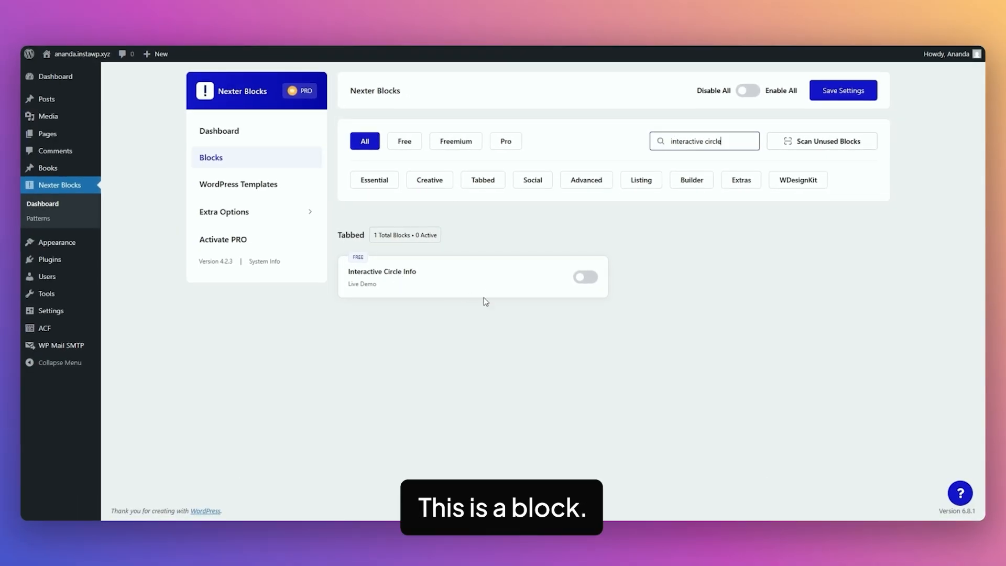
{"action": "left_click", "coordinate": [585, 276]}
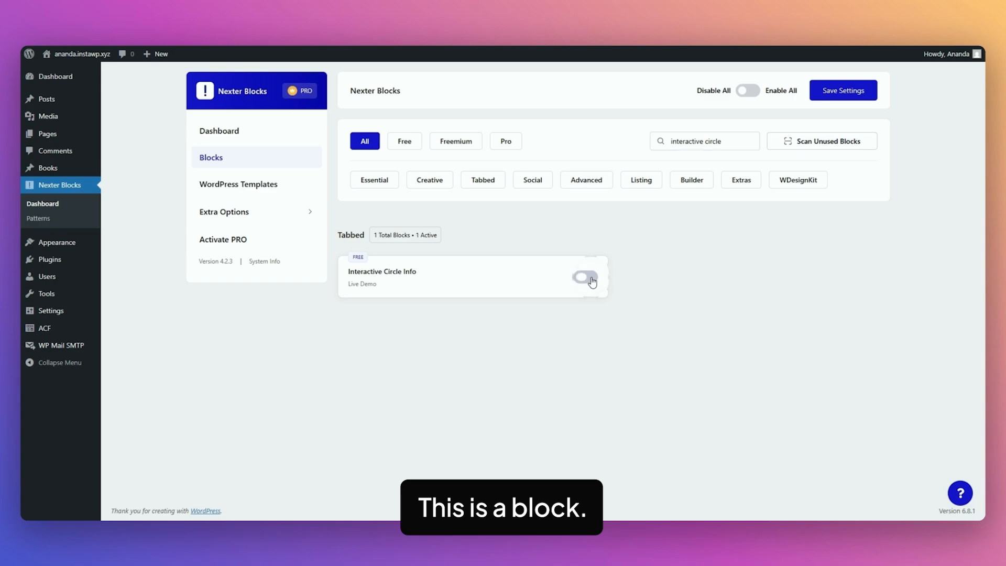
{"action": "left_click", "coordinate": [840, 92]}
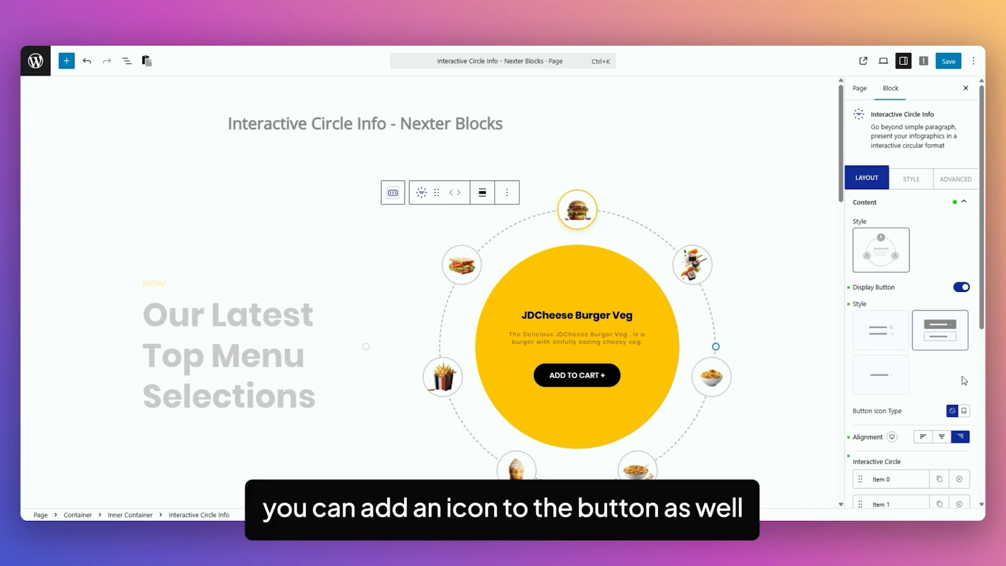
Open Item 0 of the Interactive Circle items for editing.
{"action": "scroll", "coordinate": [964, 382], "scroll_direction": "down", "scroll_amount": 1}
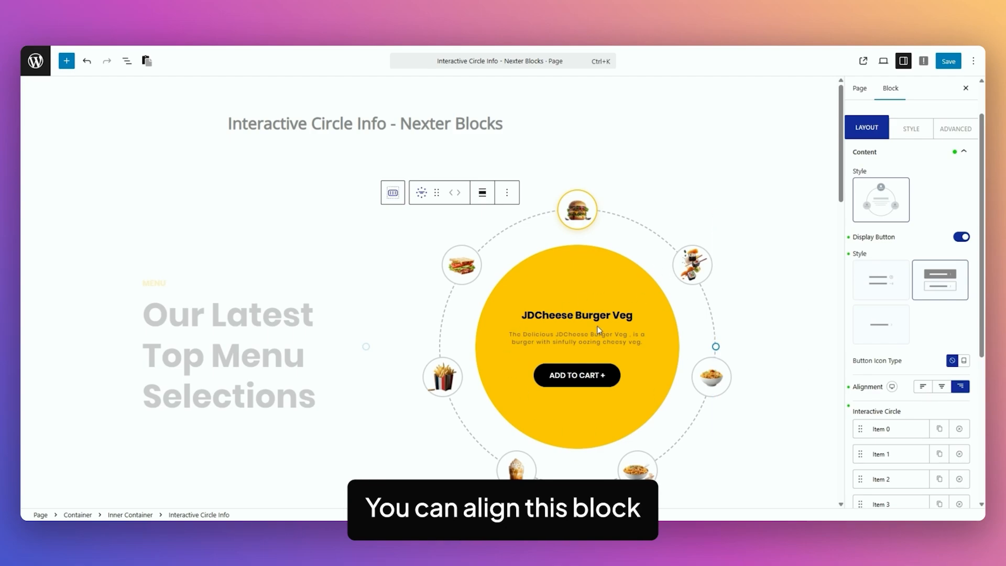
{"action": "scroll", "coordinate": [874, 220], "scroll_direction": "down", "scroll_amount": 4}
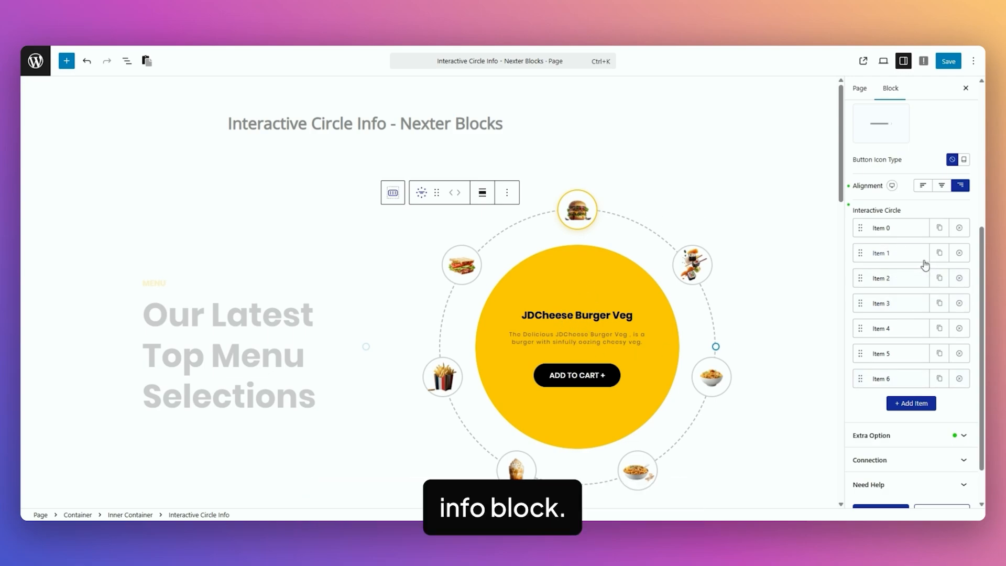
{"action": "left_click", "coordinate": [900, 231]}
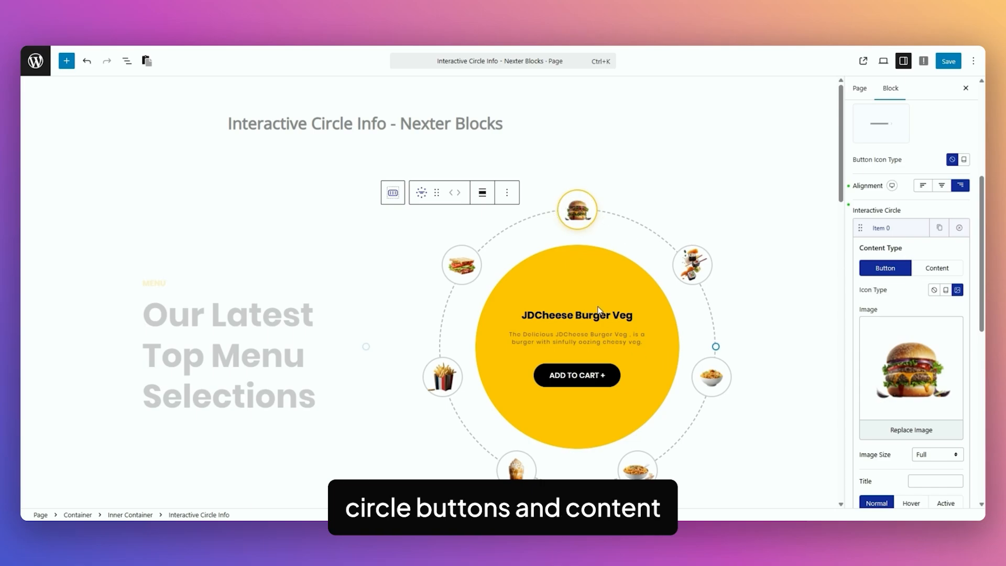
Try the icon type for Item 0's button, view the Font Awesome library, and restore the image type.
{"action": "left_click", "coordinate": [946, 290]}
{"action": "left_click", "coordinate": [957, 310]}
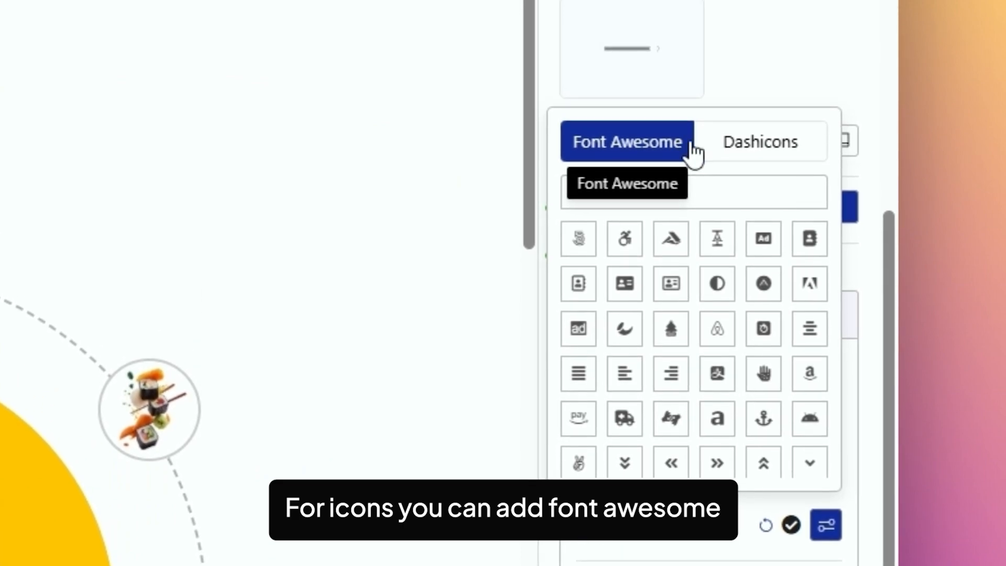
{"action": "left_click", "coordinate": [826, 525]}
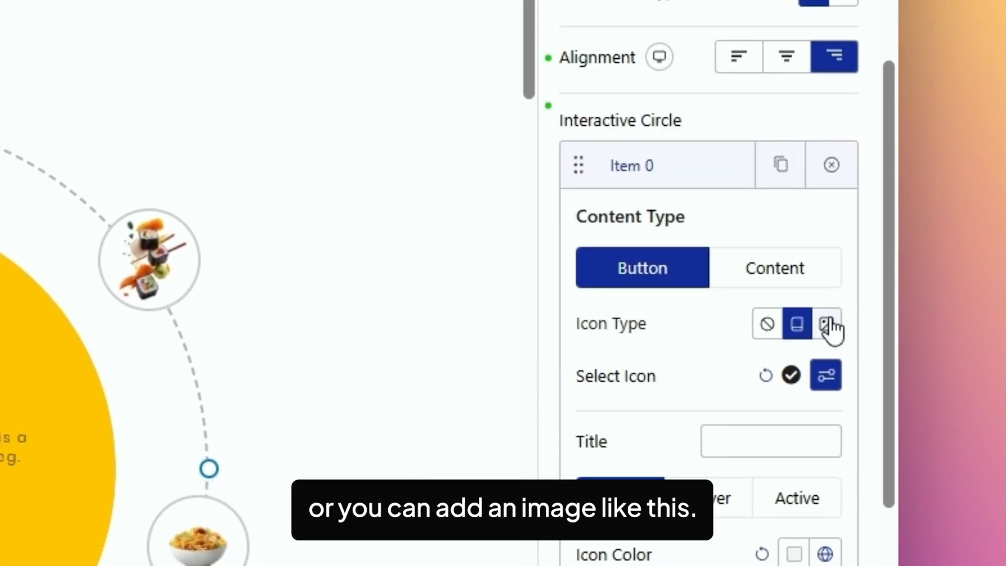
{"action": "left_click", "coordinate": [827, 325]}
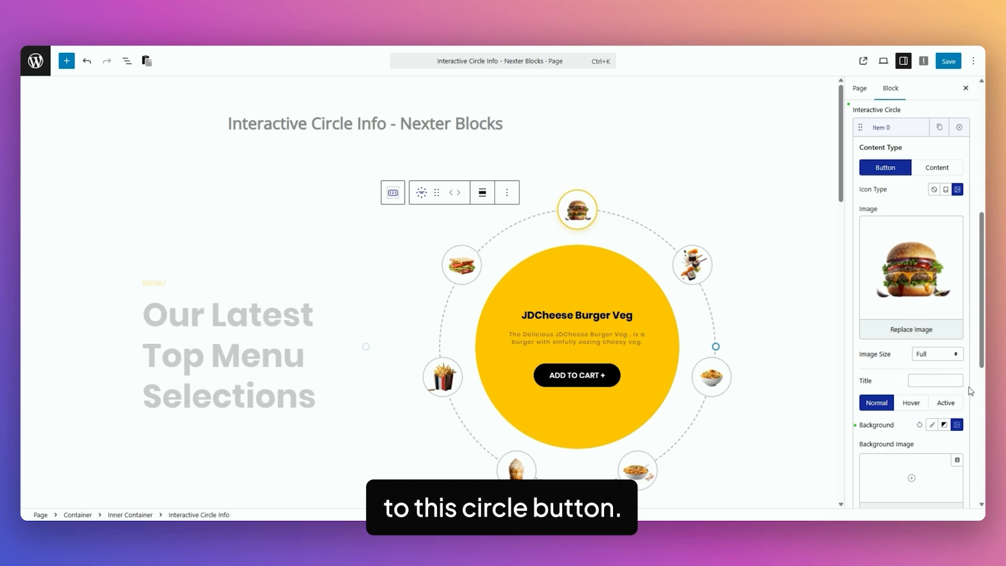
Try the gradient and image backgrounds for Item 0's button in its normal state and choose the solid colour type.
{"action": "scroll", "coordinate": [884, 337], "scroll_direction": "down", "scroll_amount": 2}
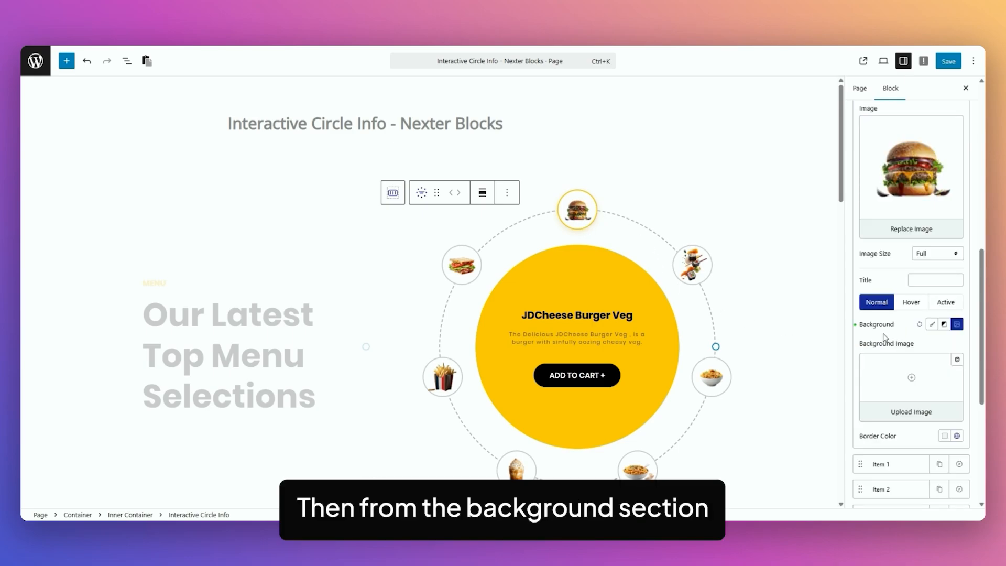
{"action": "left_click", "coordinate": [933, 325]}
{"action": "left_click", "coordinate": [945, 325]}
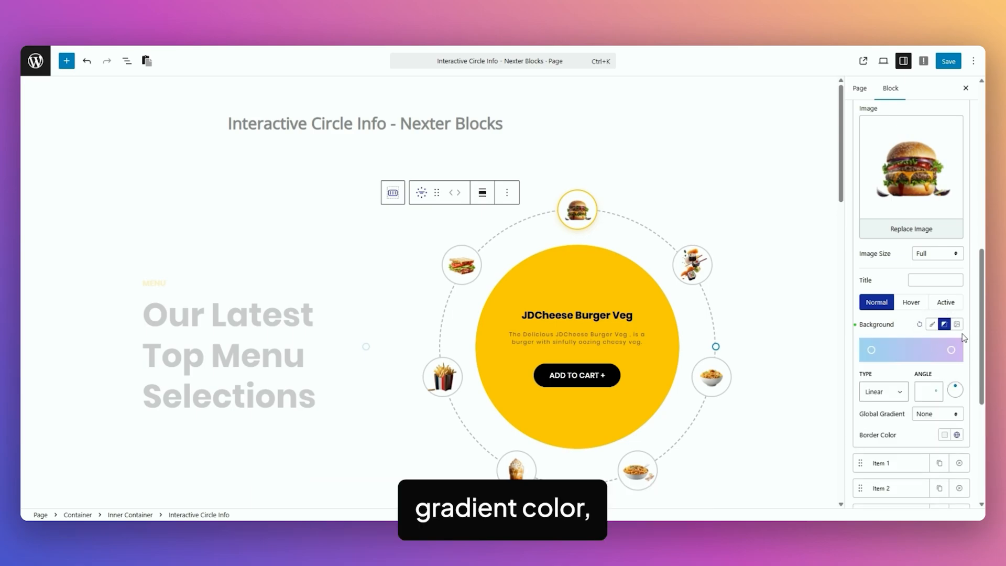
{"action": "left_click", "coordinate": [957, 325]}
{"action": "left_click", "coordinate": [932, 324]}
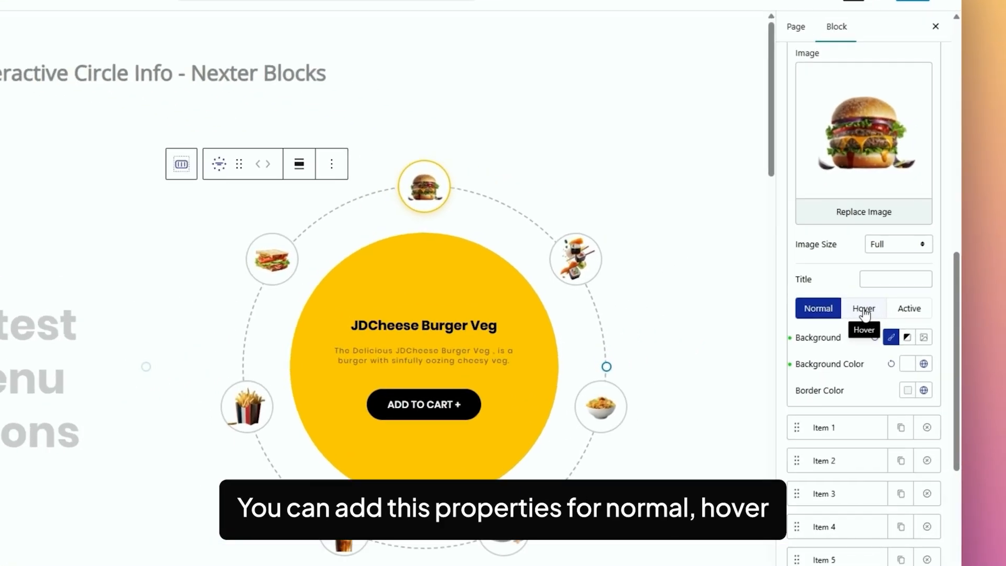
Examine the state options of Item 0's button and its content settings for title, description, button text and link.
{"action": "left_click", "coordinate": [910, 303]}
{"action": "left_click", "coordinate": [794, 340]}
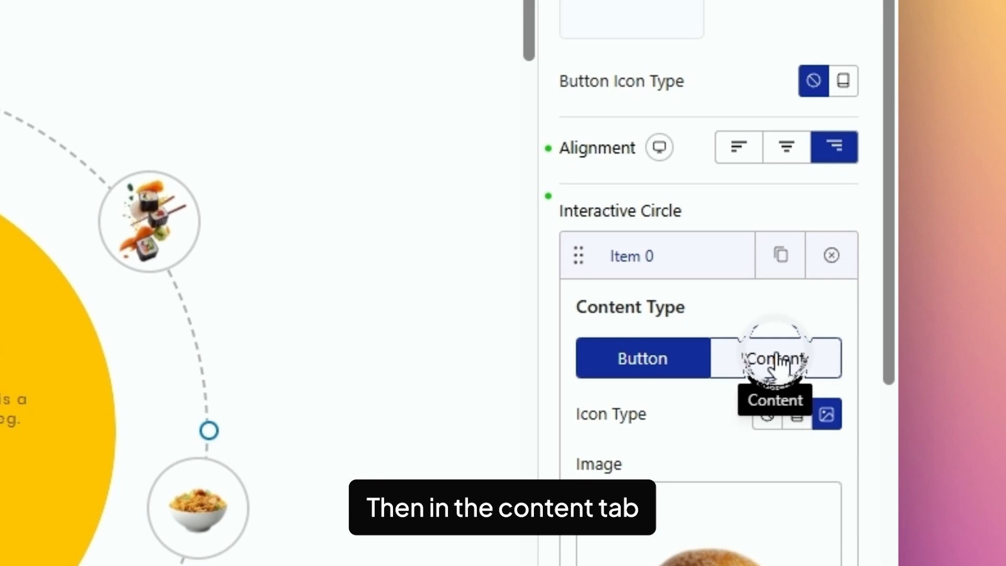
{"action": "left_click", "coordinate": [776, 361]}
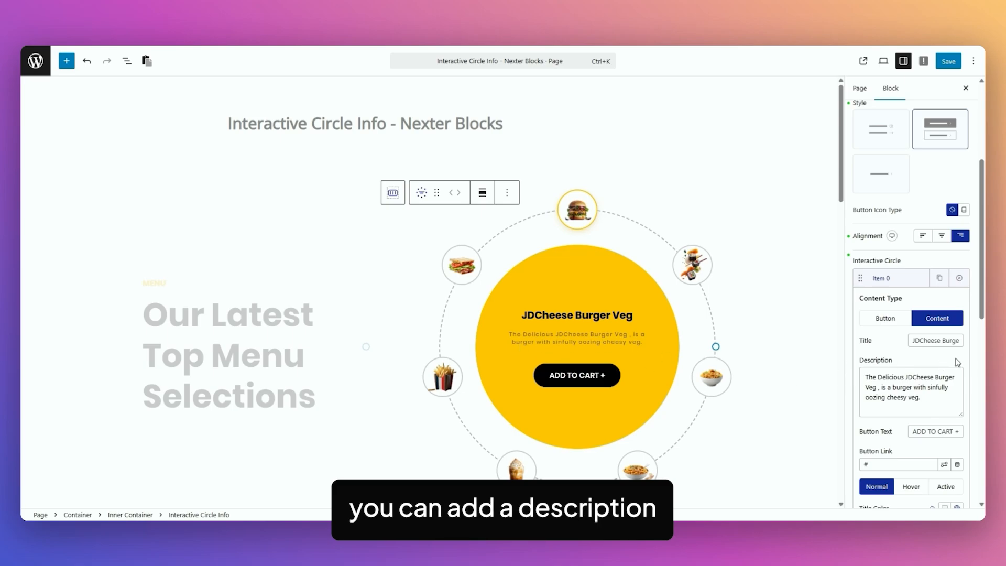
{"action": "scroll", "coordinate": [958, 361], "scroll_direction": "down", "scroll_amount": 2}
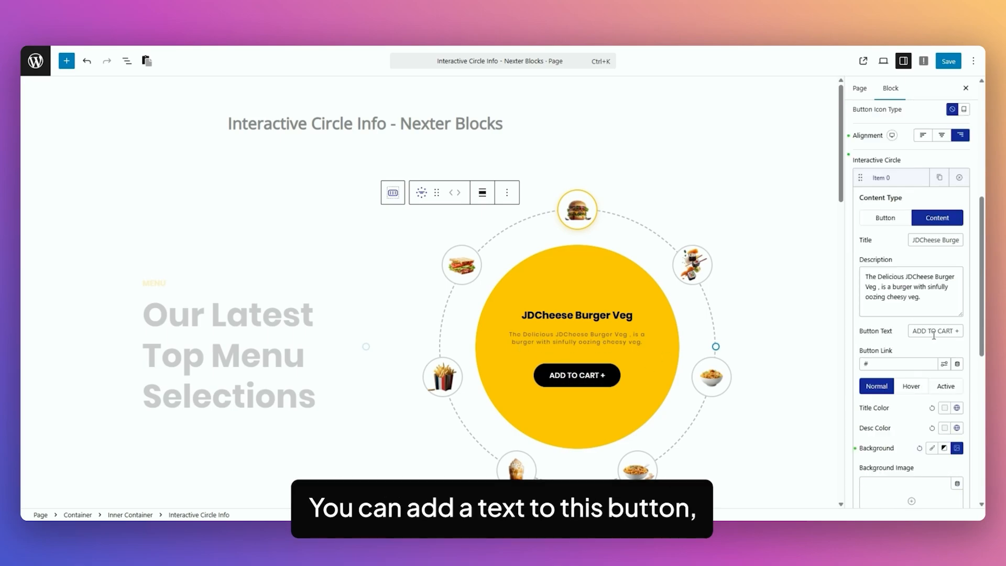
{"action": "scroll", "coordinate": [884, 305], "scroll_direction": "down", "scroll_amount": 1}
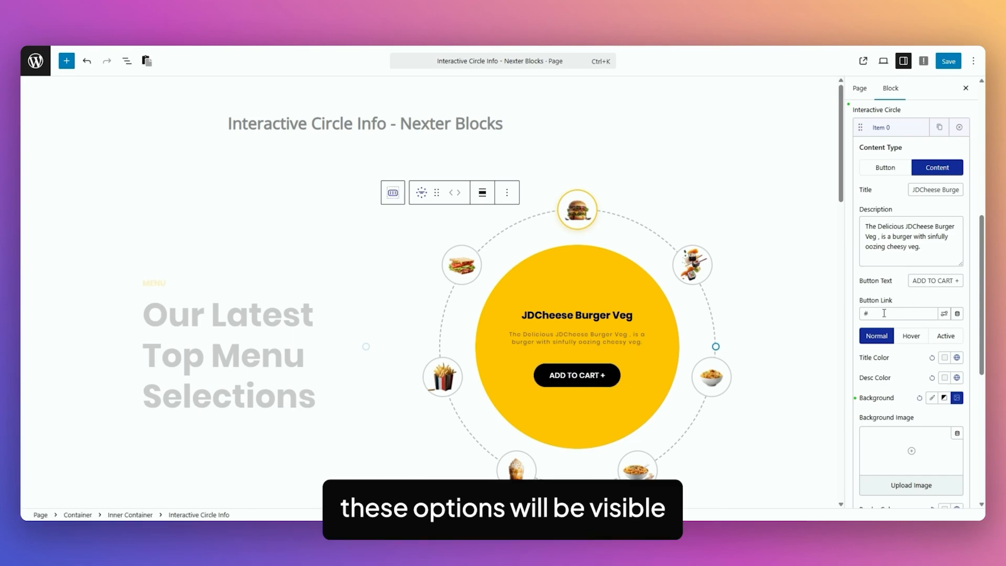
{"action": "scroll", "coordinate": [970, 262], "scroll_direction": "up", "scroll_amount": 5}
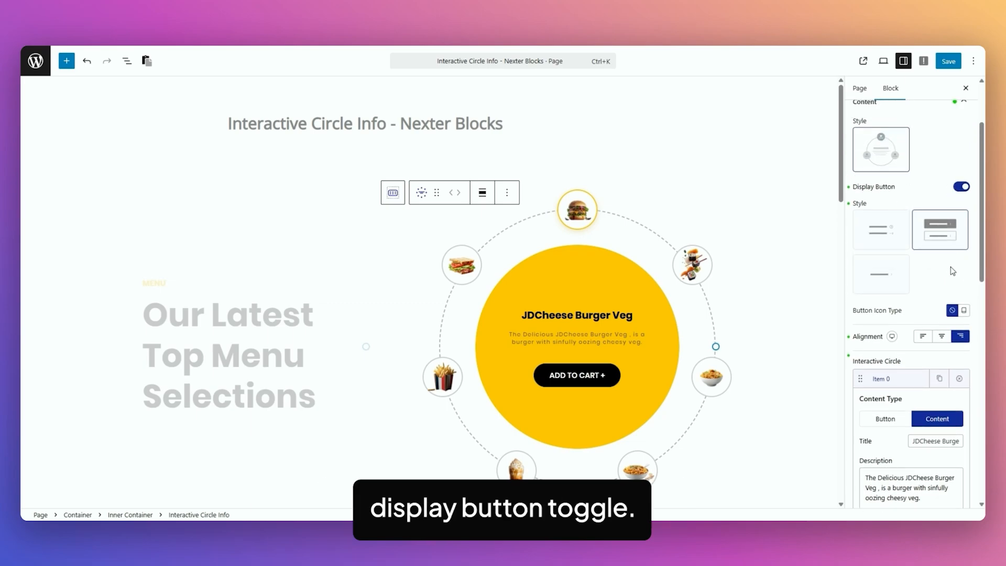
{"action": "scroll", "coordinate": [866, 264], "scroll_direction": "down", "scroll_amount": 7}
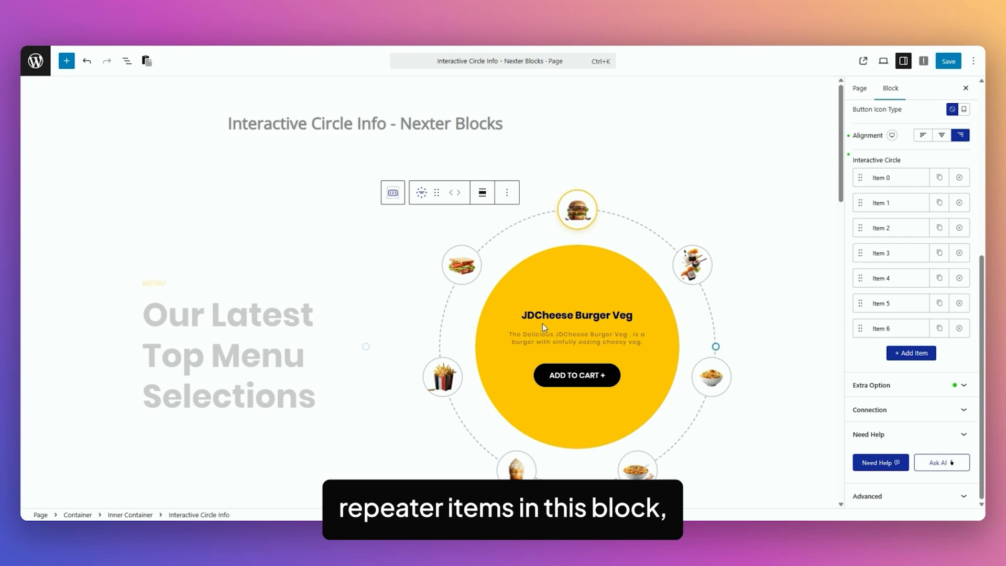
Set the block's trigger to Hover in the extra options and preview the content change on the circle buttons.
{"action": "left_click", "coordinate": [901, 385]}
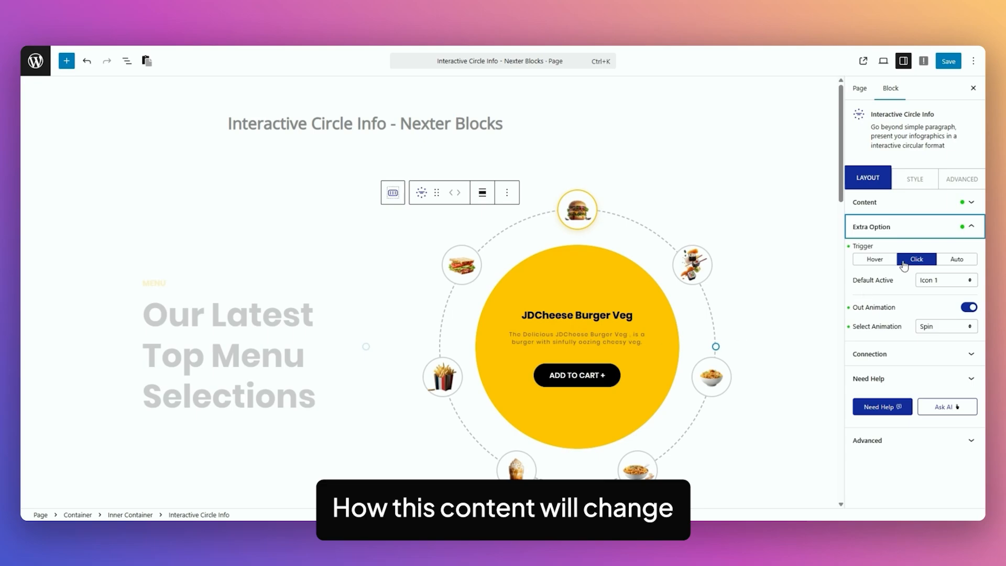
{"action": "left_click", "coordinate": [875, 260]}
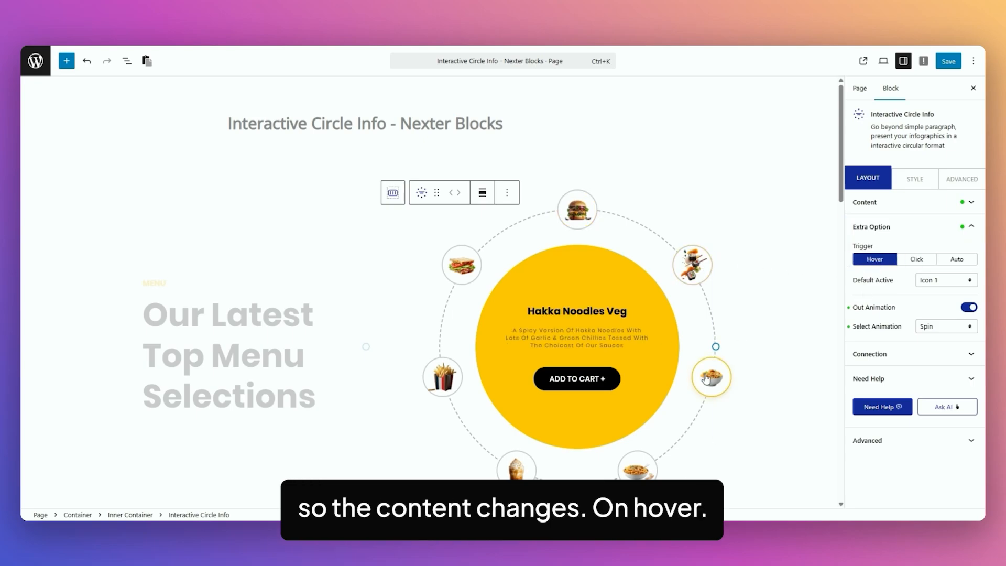
{"action": "mouse_move", "coordinate": [637, 468]}
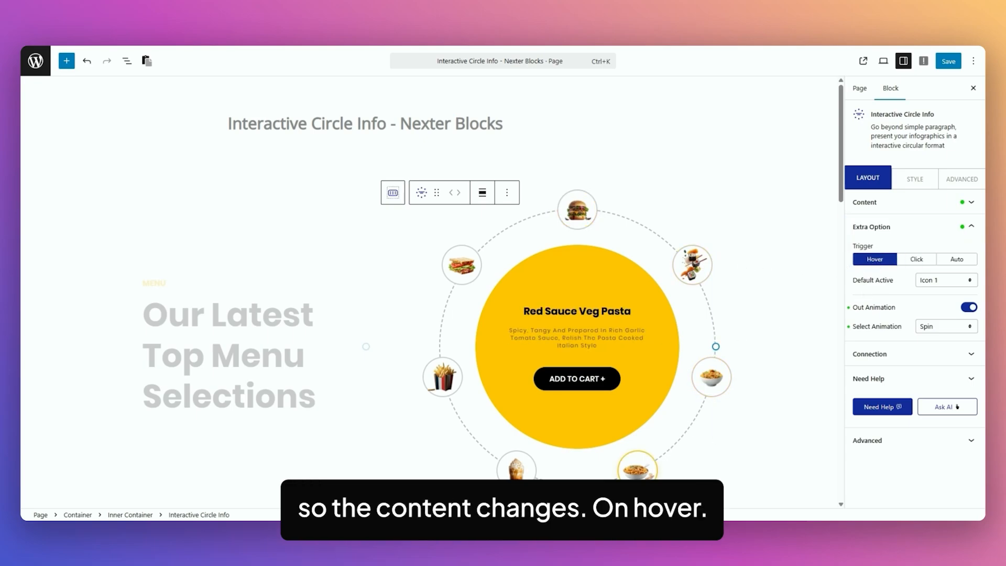
Set the trigger to Click and test it on the sushi and noodles circle buttons.
{"action": "left_click", "coordinate": [922, 265]}
{"action": "left_click", "coordinate": [697, 268]}
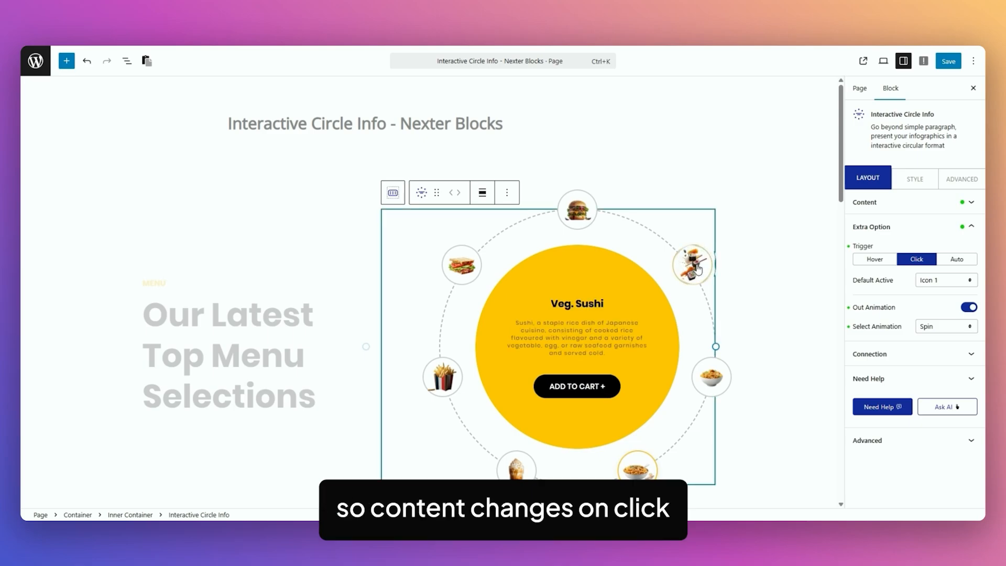
{"action": "left_click", "coordinate": [709, 377]}
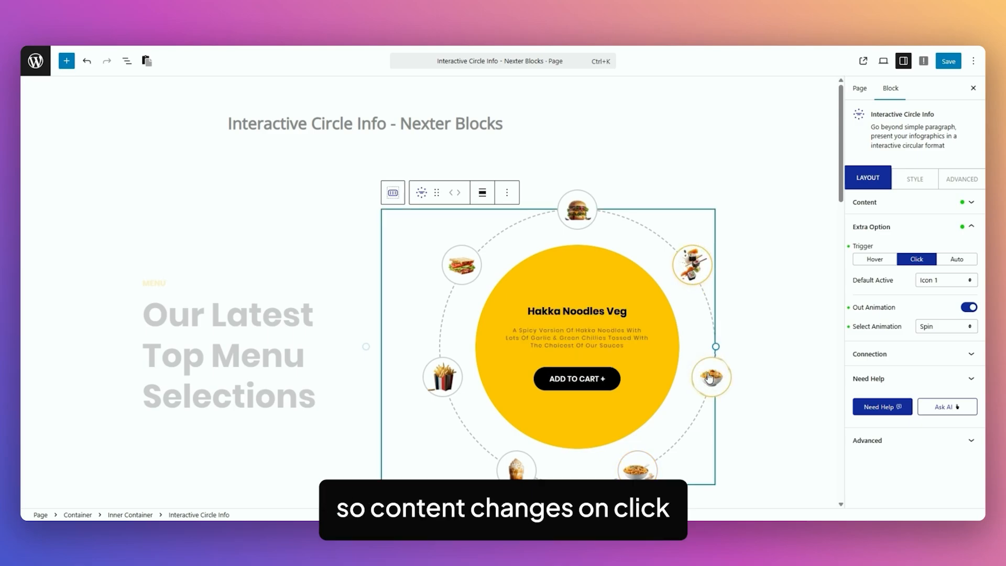
Try the Auto trigger, set it back to Click, and view the choices for the default active icon.
{"action": "left_click", "coordinate": [957, 259]}
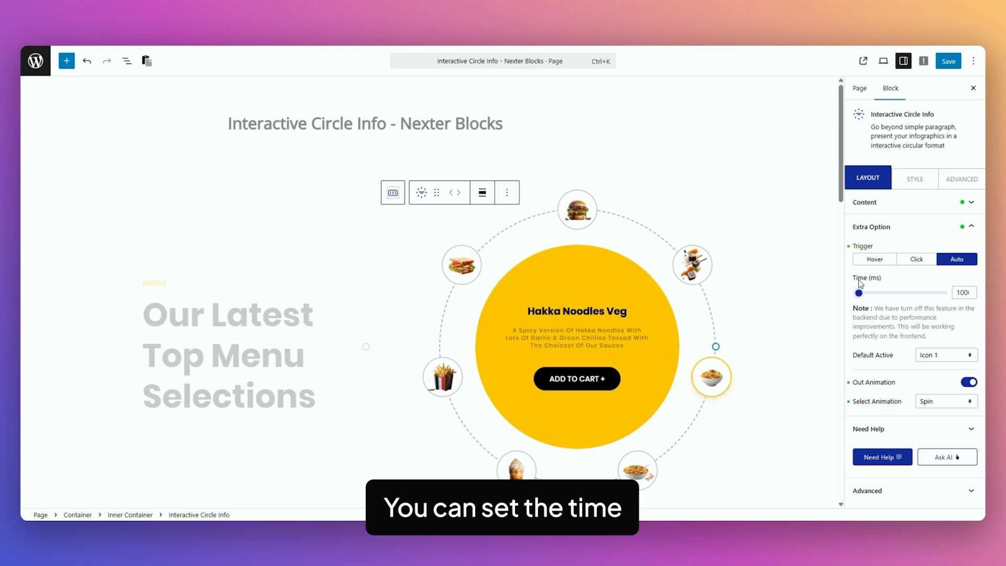
{"action": "left_click", "coordinate": [913, 262]}
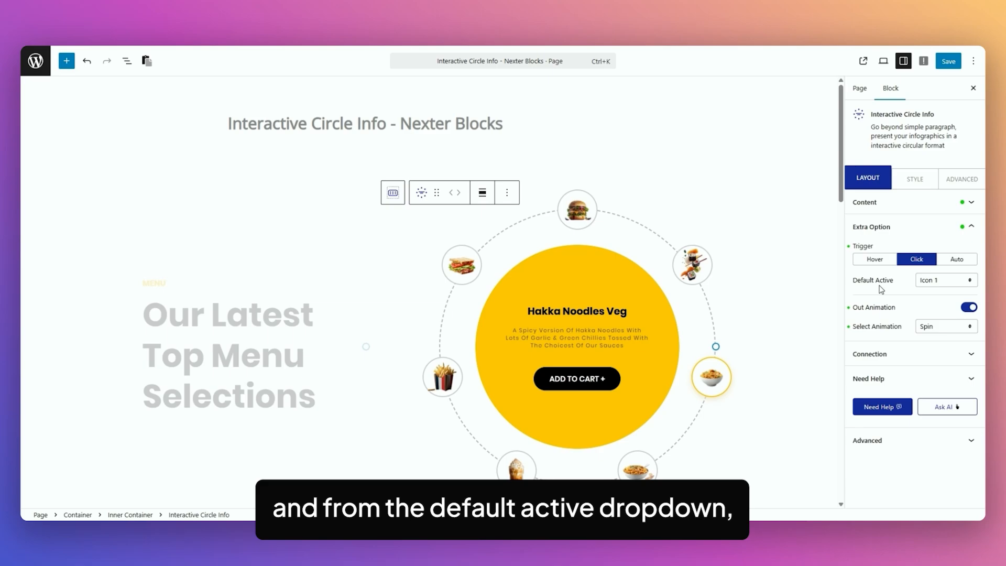
{"action": "left_click", "coordinate": [944, 282]}
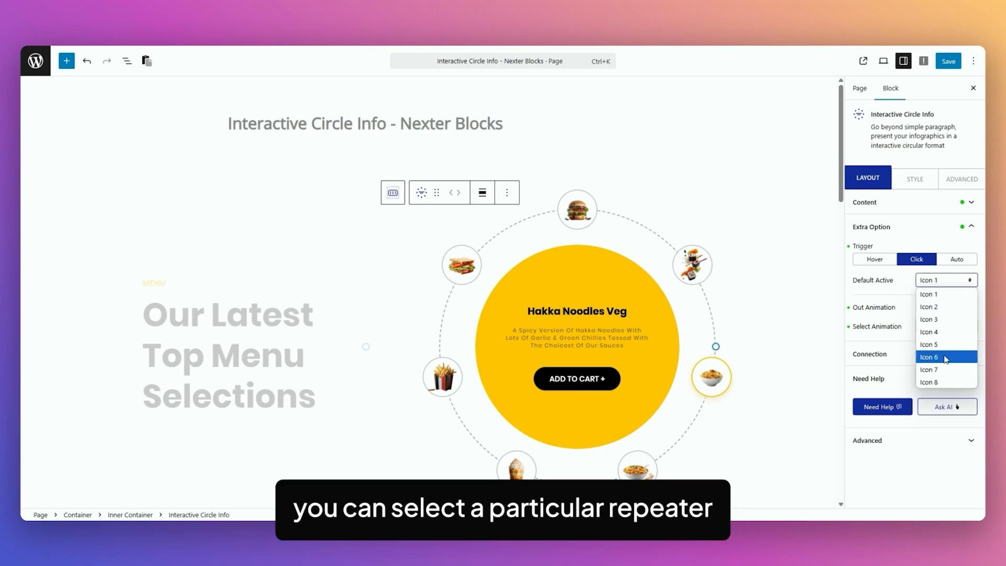
{"action": "left_click", "coordinate": [906, 284]}
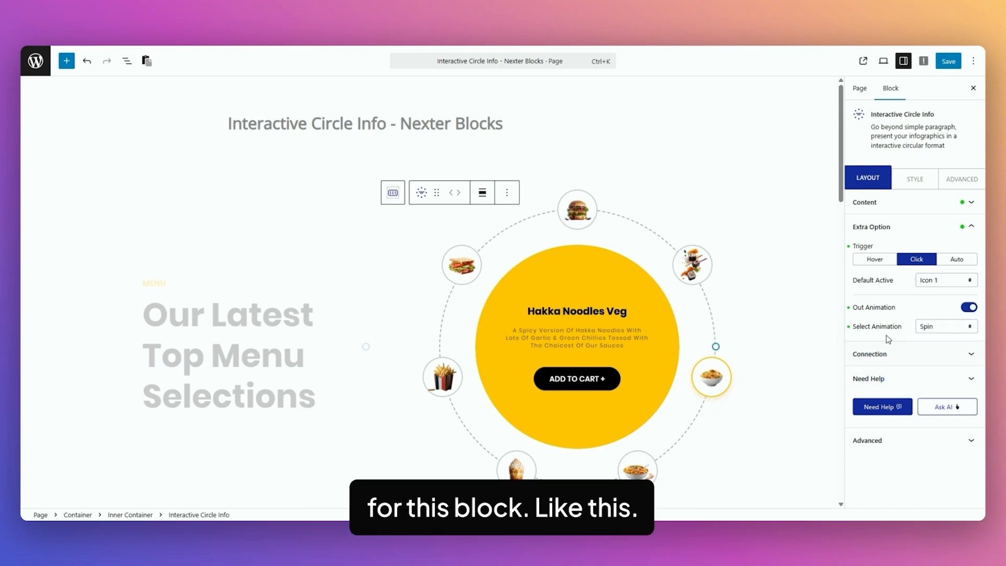
Preview the Bounce, Spin and Rotate out animations on the block and set the animation back to Spin.
{"action": "left_click", "coordinate": [953, 326]}
{"action": "left_click", "coordinate": [938, 338]}
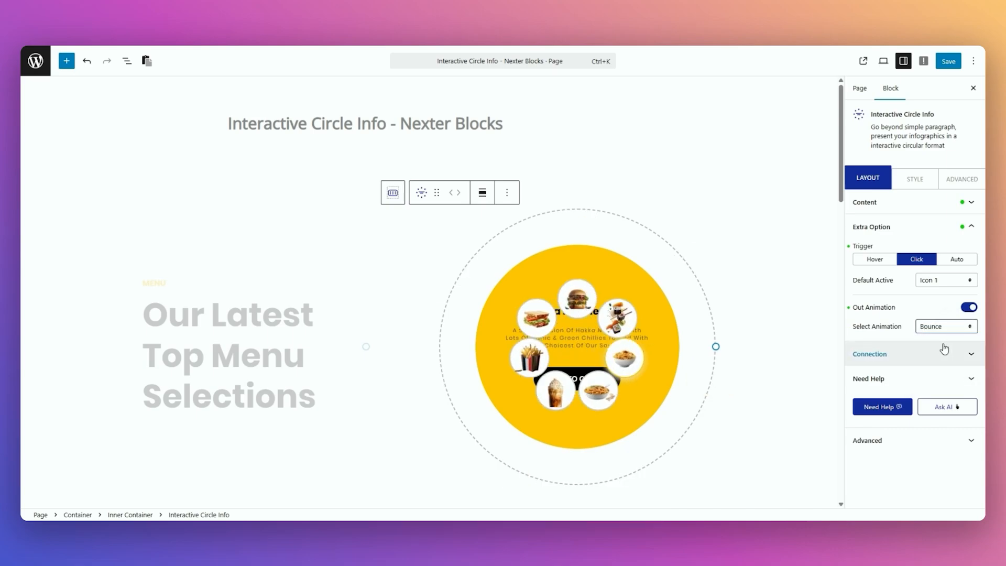
{"action": "left_click", "coordinate": [954, 327]}
{"action": "left_click", "coordinate": [938, 353]}
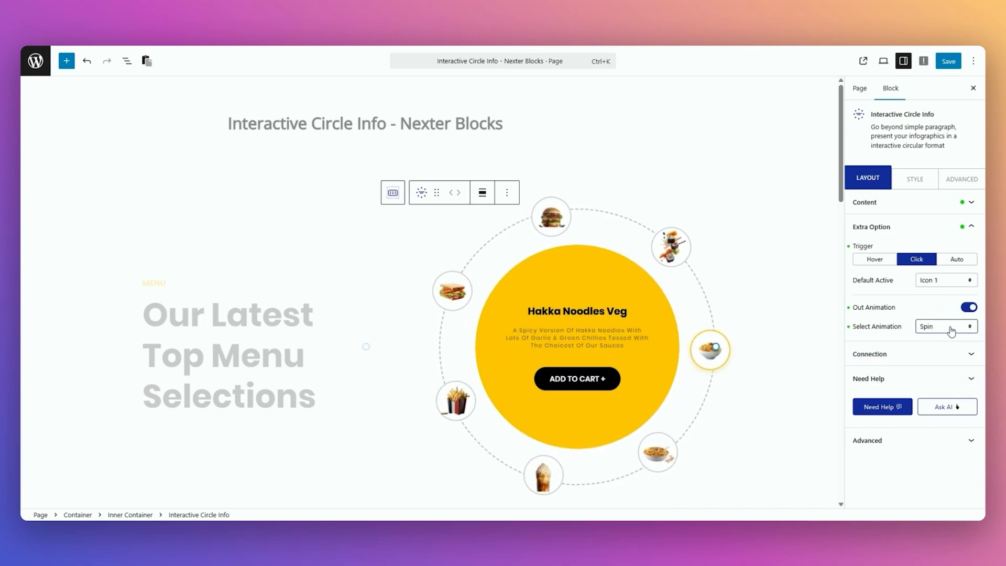
{"action": "left_click", "coordinate": [948, 326]}
{"action": "left_click", "coordinate": [941, 365]}
{"action": "left_click", "coordinate": [952, 327]}
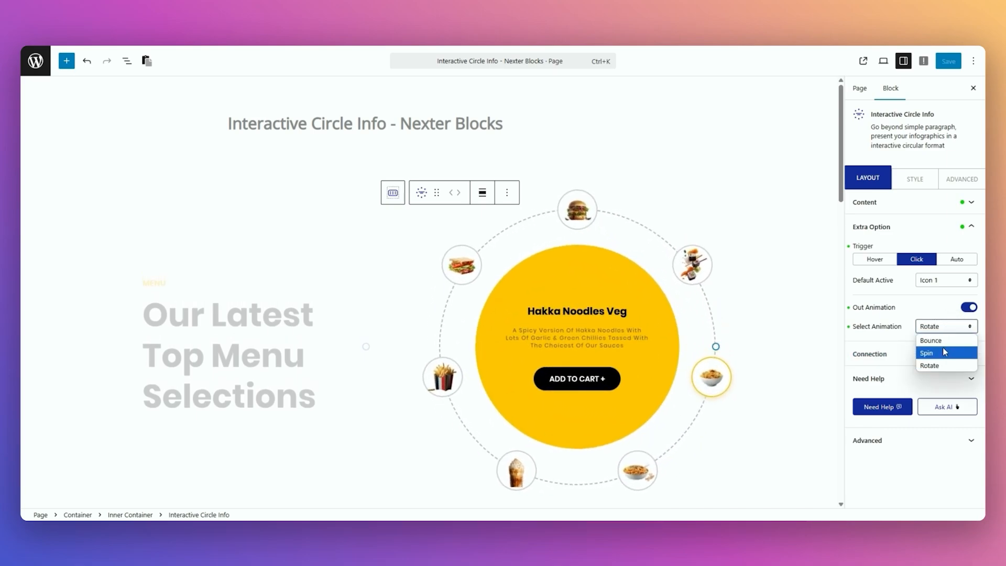
{"action": "left_click", "coordinate": [943, 353]}
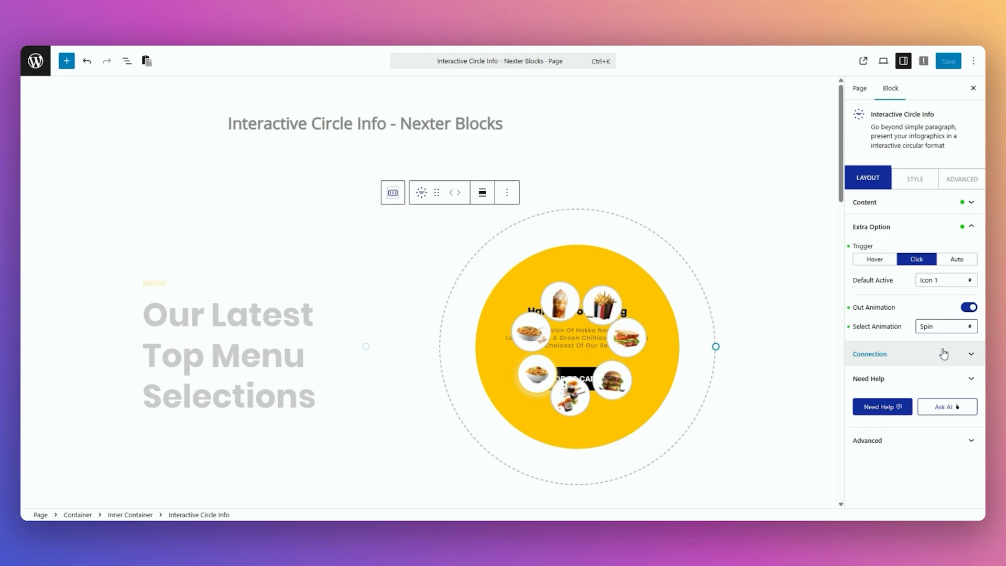
Examine the block's Connection option and the circle's width, background and border styling for the Normal and Hover states.
{"action": "left_click", "coordinate": [909, 356]}
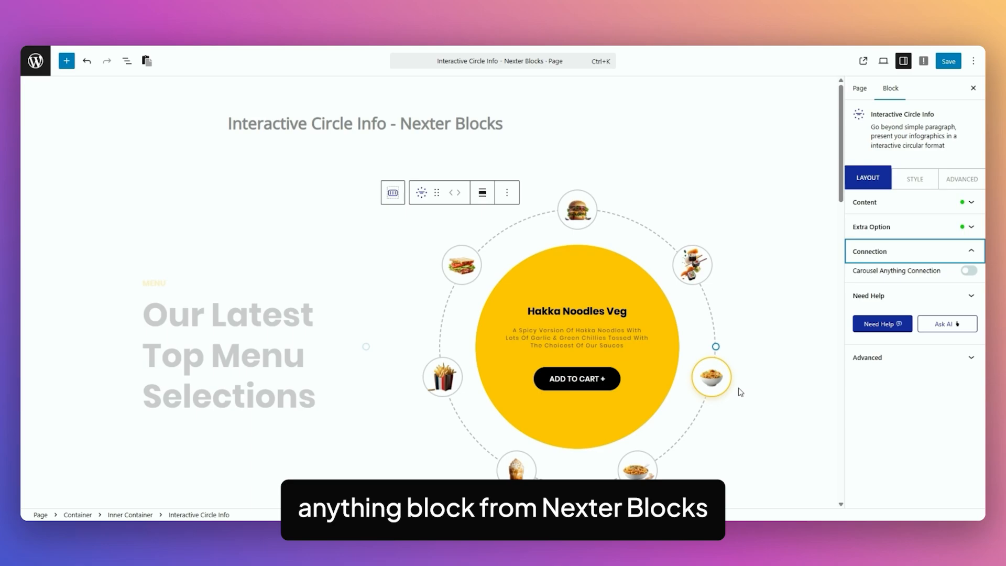
{"action": "left_click", "coordinate": [916, 178]}
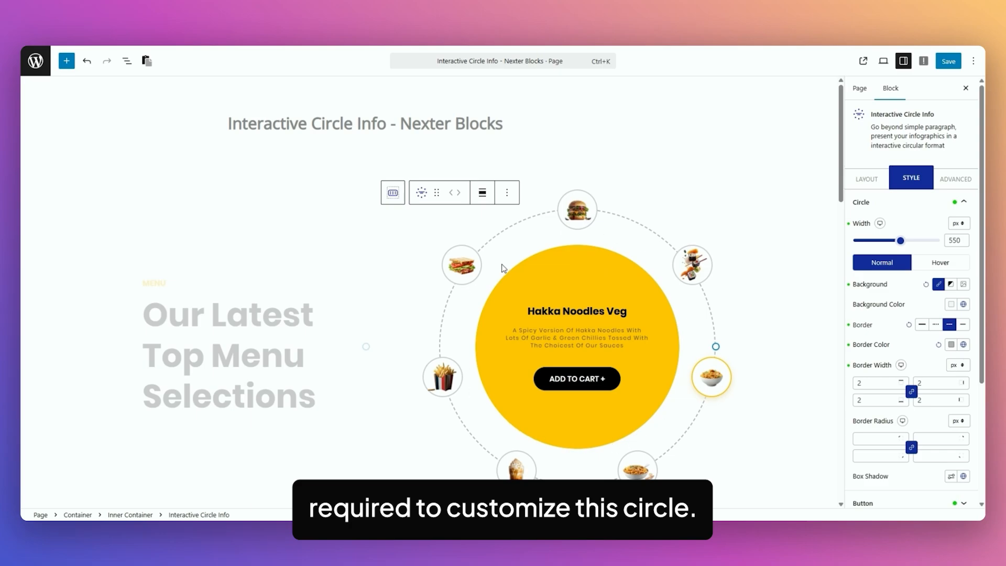
{"action": "mouse_move", "coordinate": [903, 243]}
{"action": "left_mouse_down"}
{"action": "mouse_move", "coordinate": [914, 242]}
{"action": "mouse_move", "coordinate": [900, 241]}
{"action": "left_mouse_up"}
{"action": "scroll", "coordinate": [891, 241], "scroll_direction": "down", "scroll_amount": 1}
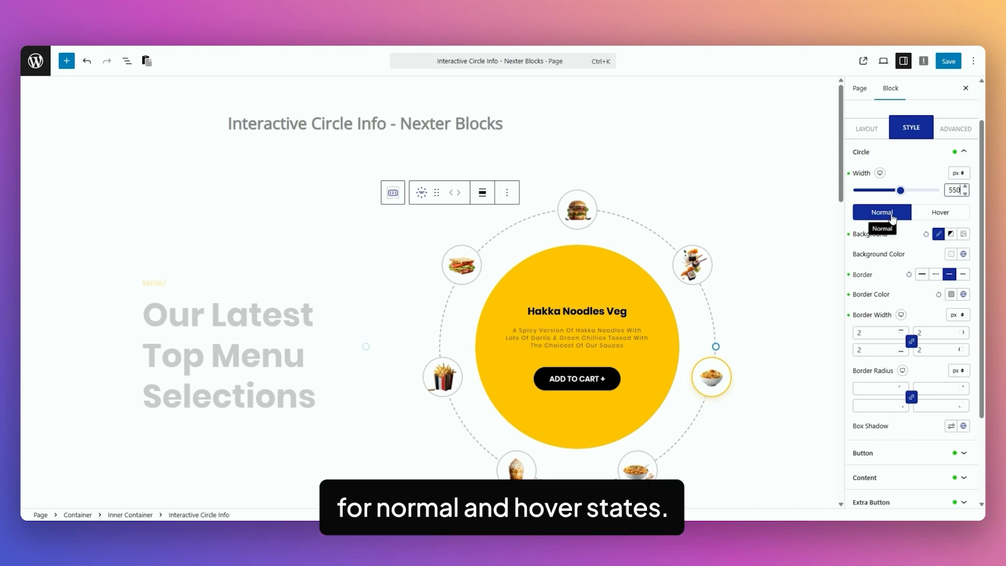
{"action": "left_click", "coordinate": [941, 214]}
Try different widths and image widths for the circle buttons, restoring the image width to 66 px.
{"action": "left_click", "coordinate": [881, 357]}
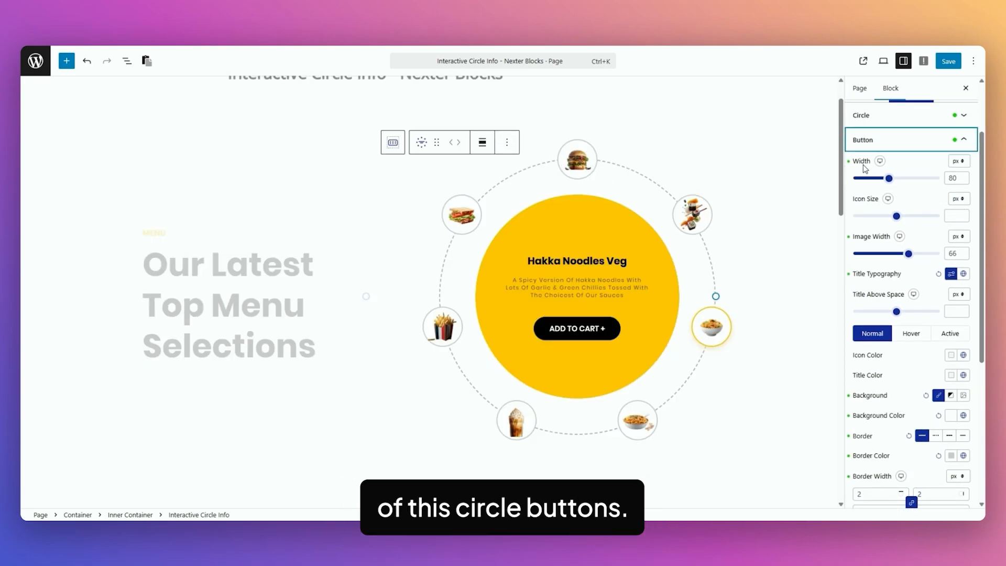
{"action": "mouse_move", "coordinate": [890, 178]}
{"action": "left_mouse_down"}
{"action": "mouse_move", "coordinate": [899, 181]}
{"action": "mouse_move", "coordinate": [889, 179]}
{"action": "left_mouse_up"}
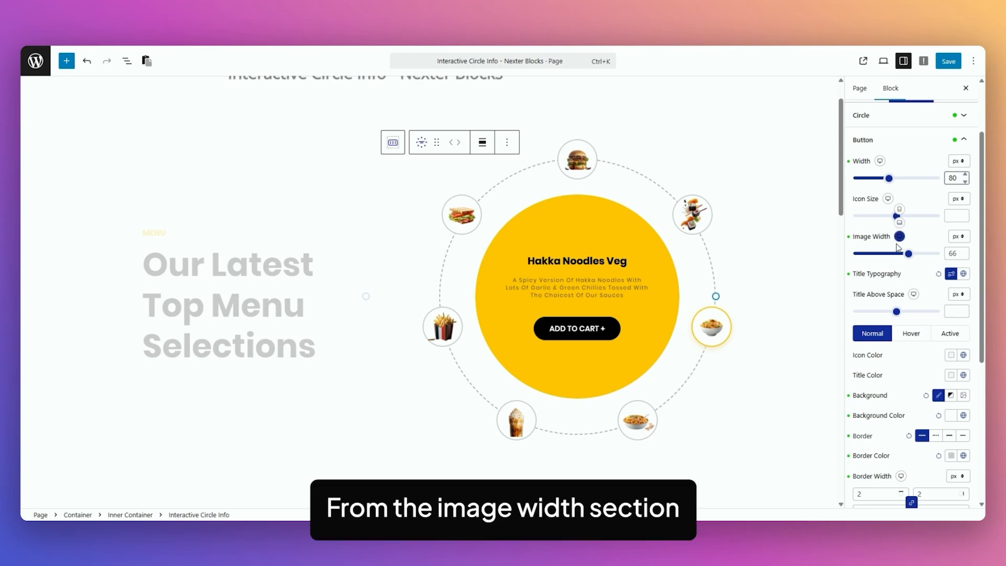
{"action": "left_click_drag", "start_coordinate": [909, 254], "coordinate": [902, 257]}
{"action": "double_click", "coordinate": [950, 255]}
{"action": "type", "text": "66"}
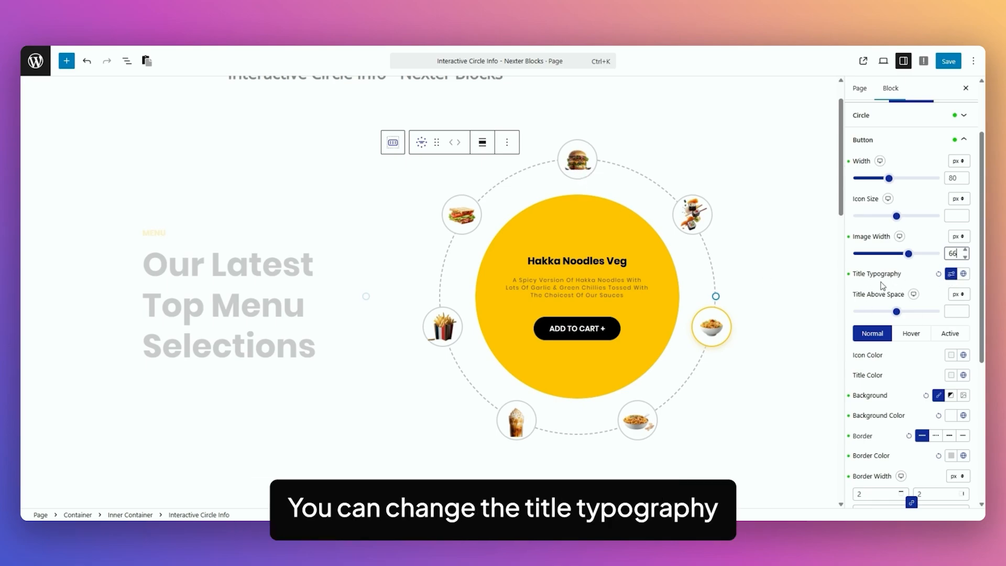
View the title typography settings of the circle buttons and the available global typography choices.
{"action": "left_click", "coordinate": [951, 274]}
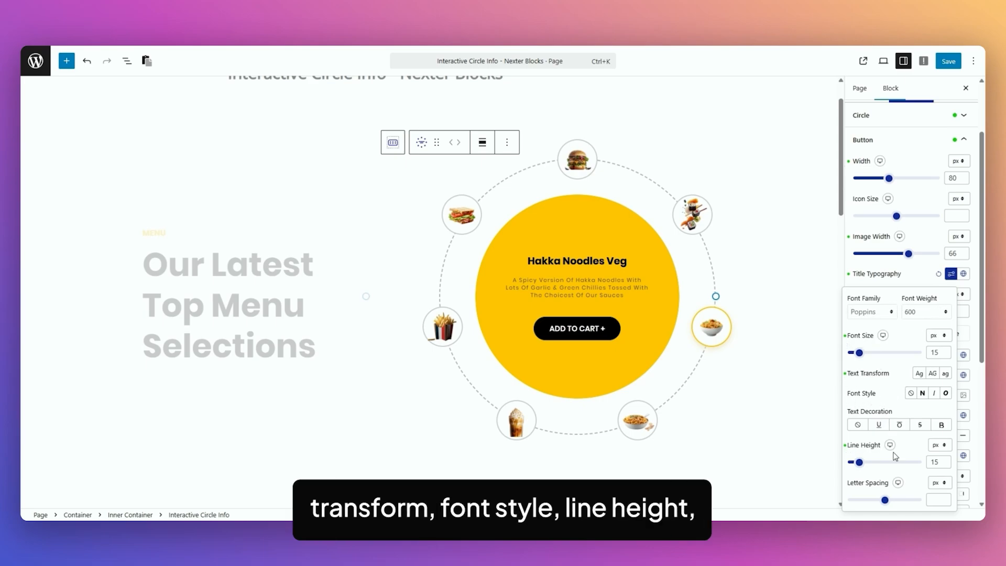
{"action": "left_click", "coordinate": [964, 274]}
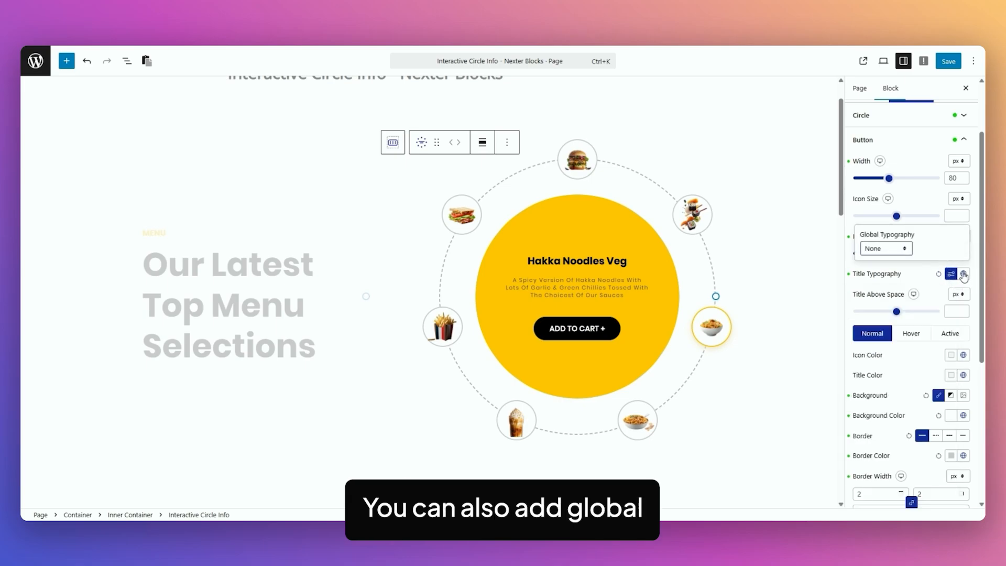
{"action": "left_click", "coordinate": [895, 250]}
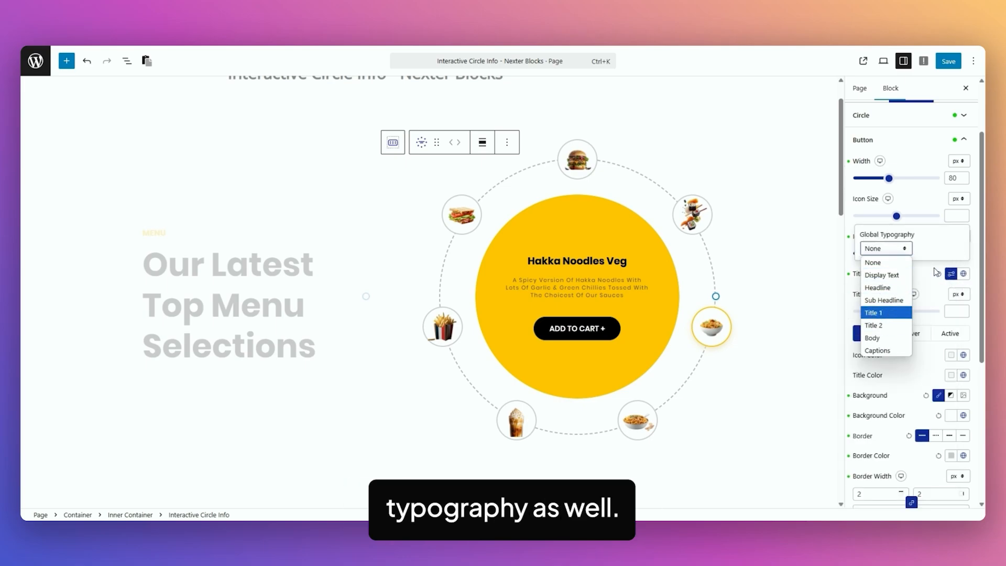
{"action": "left_click", "coordinate": [891, 308]}
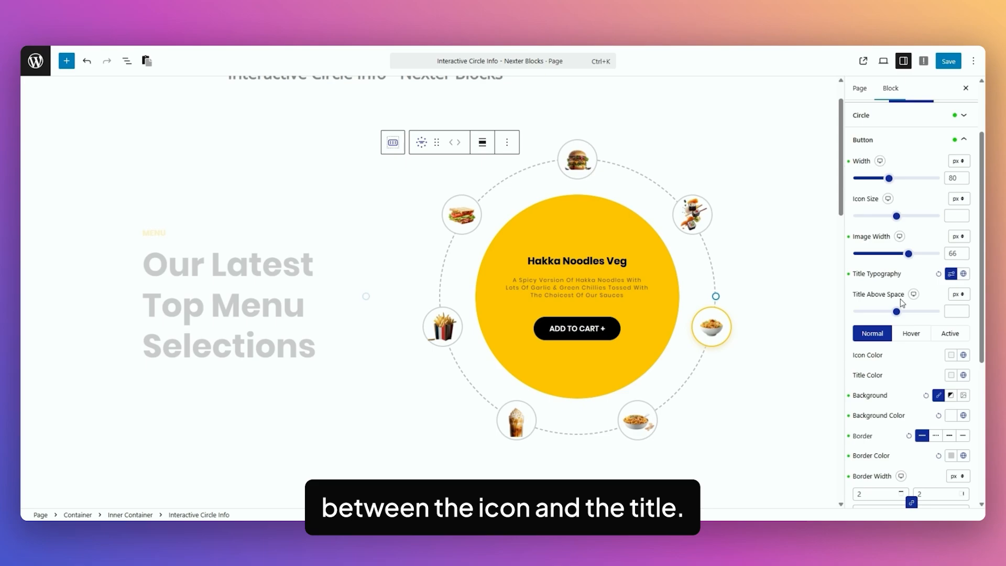
Examine the circle buttons' color, background and border settings for the Normal, Hover and Active states.
{"action": "scroll", "coordinate": [902, 303], "scroll_direction": "down", "scroll_amount": 1}
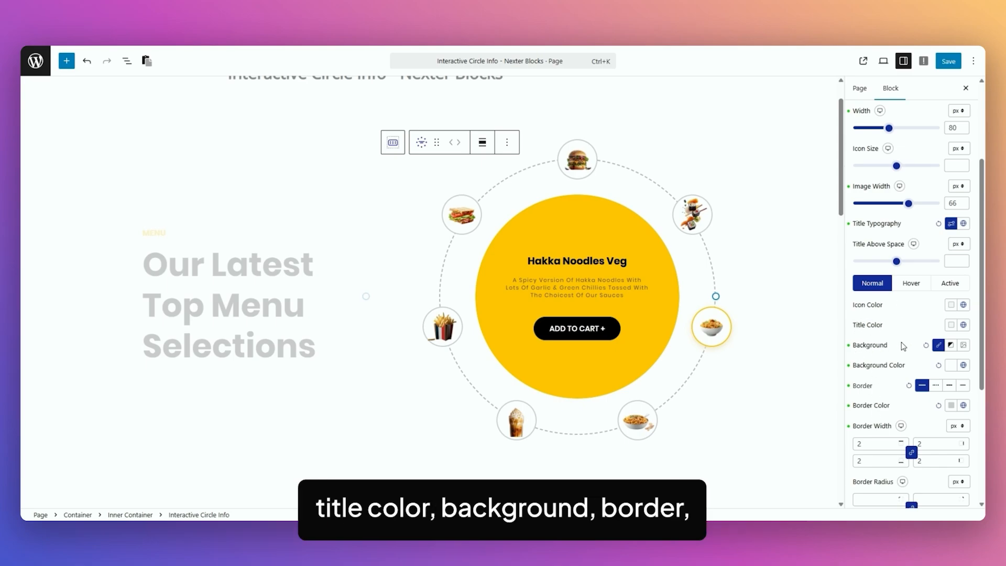
{"action": "scroll", "coordinate": [891, 449], "scroll_direction": "down", "scroll_amount": 1}
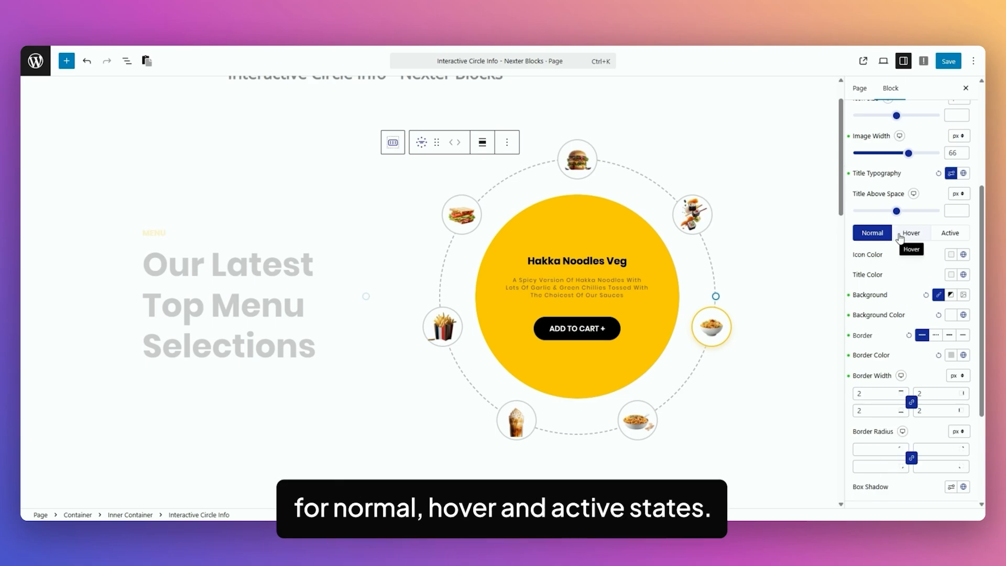
{"action": "left_click", "coordinate": [907, 237]}
{"action": "left_click", "coordinate": [949, 233]}
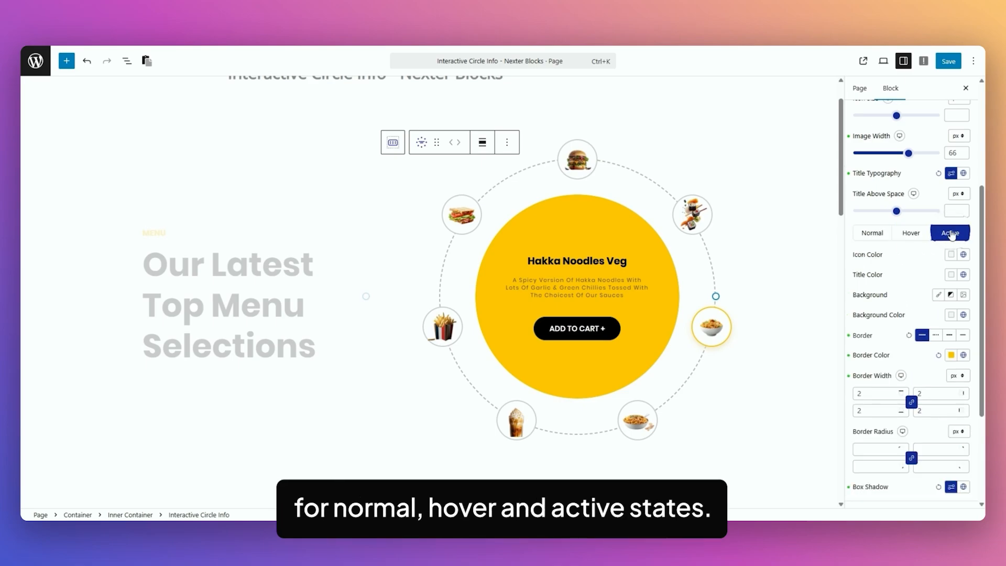
Examine the content style options for title and description typography, description spacing, padding and margin.
{"action": "scroll", "coordinate": [897, 369], "scroll_direction": "down", "scroll_amount": 3}
{"action": "left_click", "coordinate": [896, 367]}
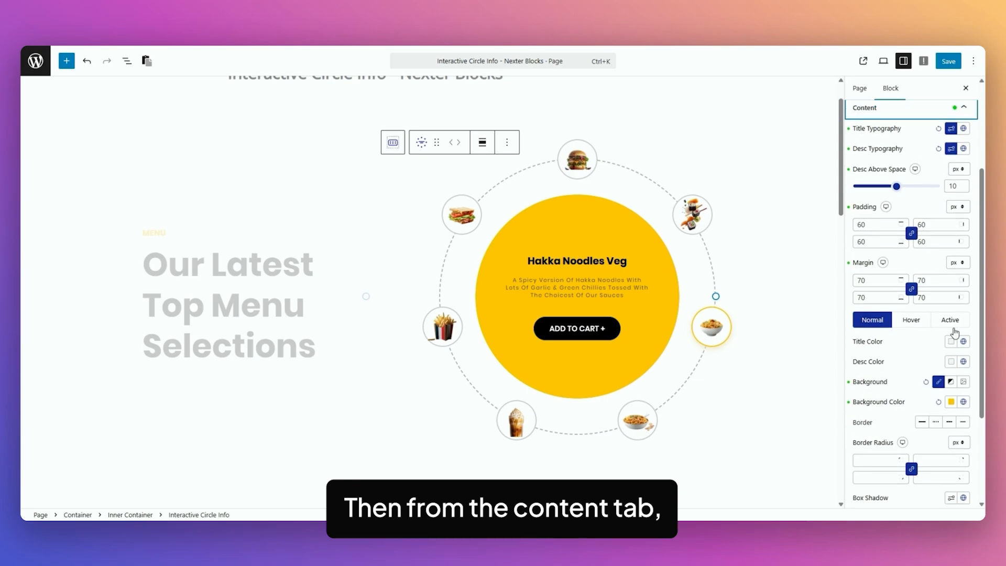
{"action": "scroll", "coordinate": [912, 325], "scroll_direction": "up", "scroll_amount": 3}
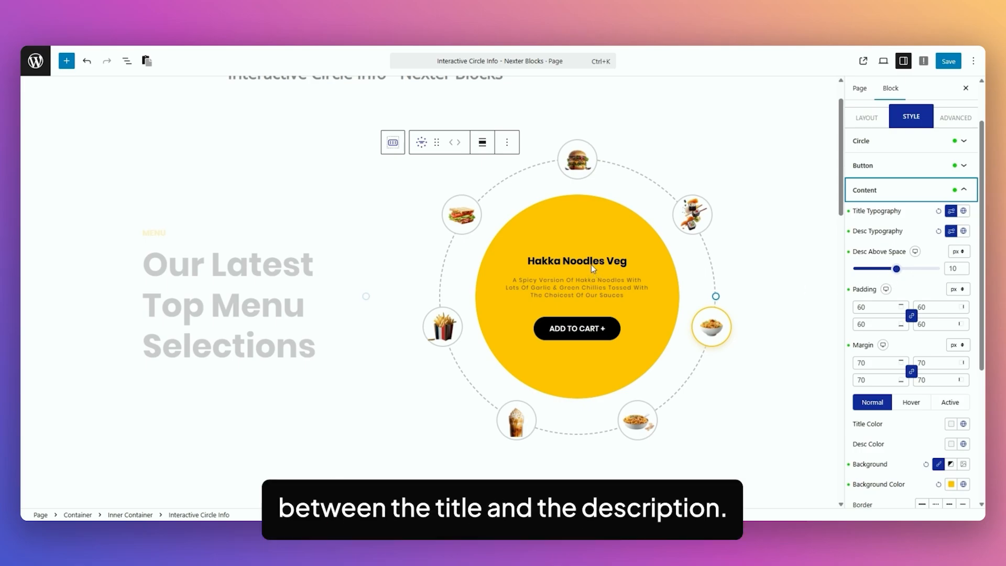
{"action": "left_click", "coordinate": [901, 273]}
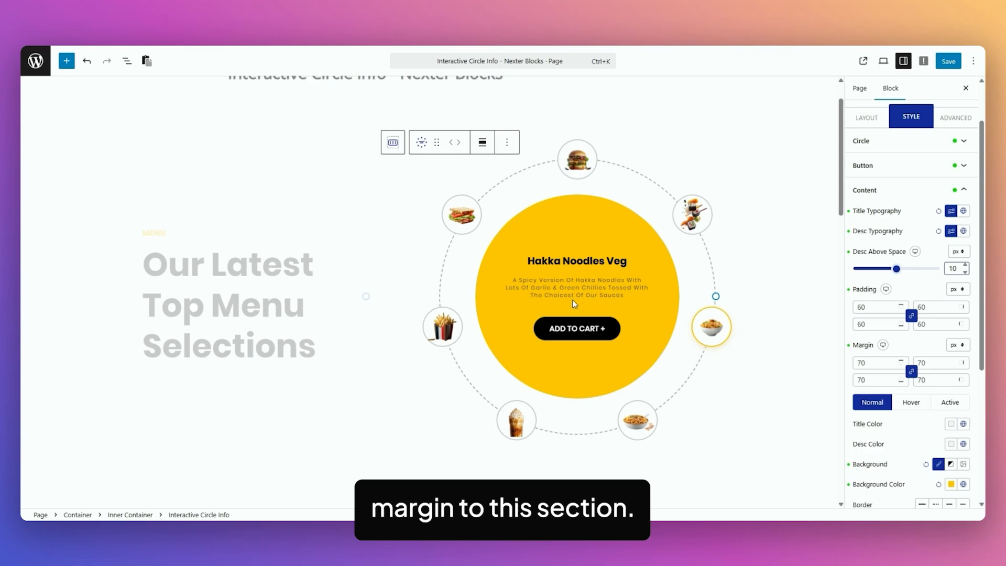
Review the Extra Button spacing, padding and background styles, and check the Display Button option in the layout content.
{"action": "scroll", "coordinate": [972, 342], "scroll_direction": "down", "scroll_amount": 3}
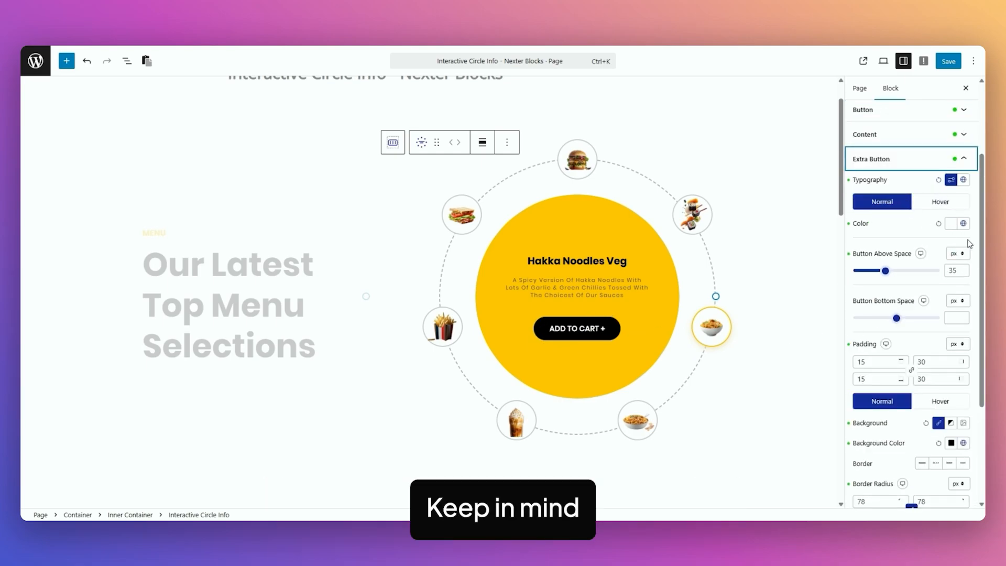
{"action": "scroll", "coordinate": [897, 258], "scroll_direction": "up", "scroll_amount": 2}
{"action": "left_click", "coordinate": [867, 163]}
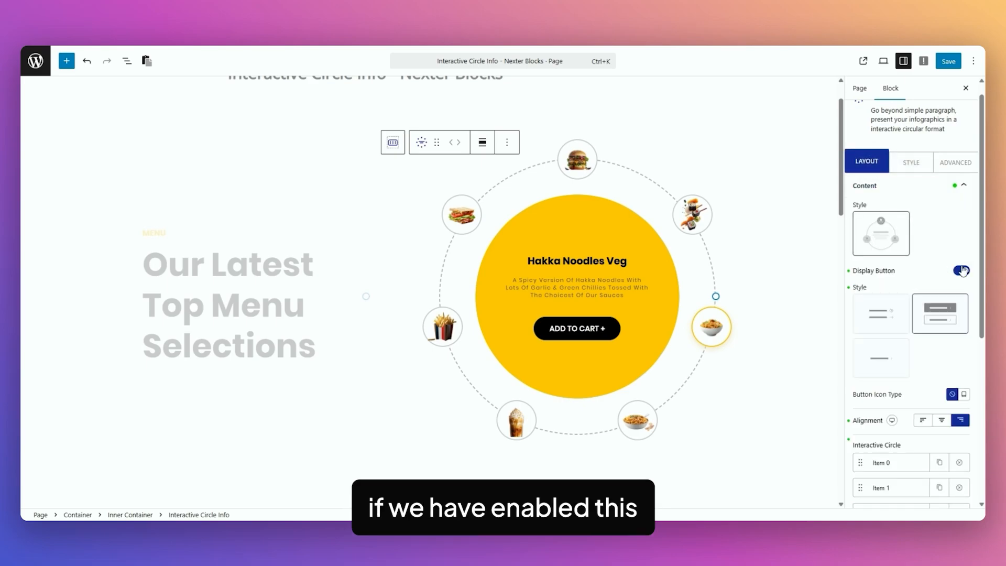
{"action": "left_click", "coordinate": [911, 164]}
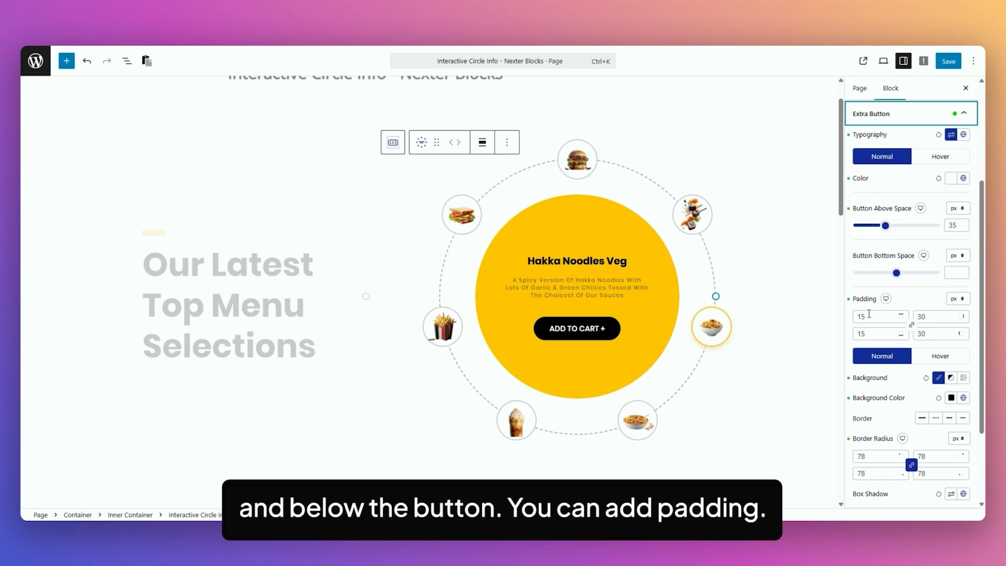
{"action": "scroll", "coordinate": [867, 299], "scroll_direction": "down", "scroll_amount": 2}
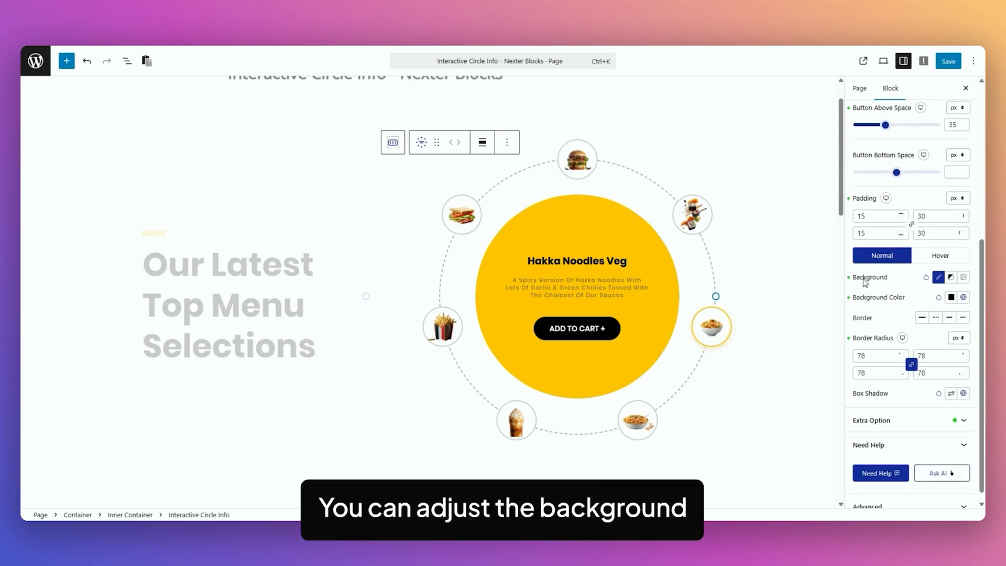
{"action": "mouse_move", "coordinate": [897, 343]}
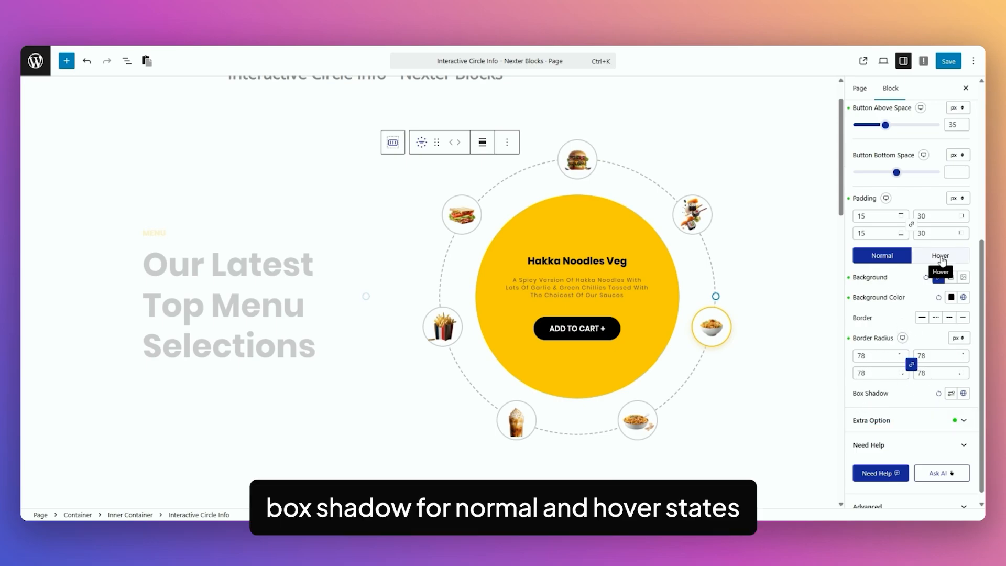
Turn on the indicator for the circle buttons in the style extra options, using Style 1.
{"action": "left_click", "coordinate": [922, 420]}
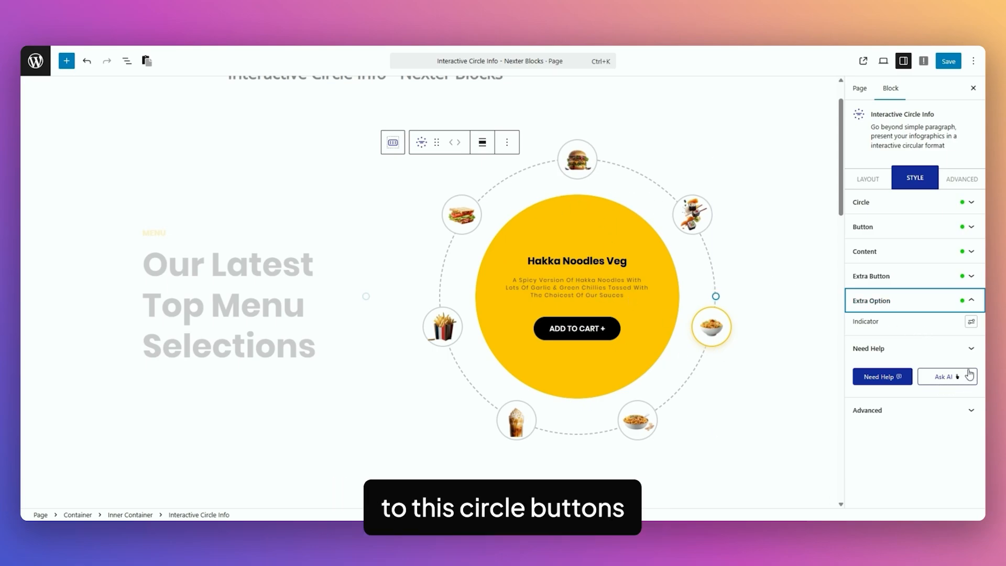
{"action": "left_click", "coordinate": [971, 321]}
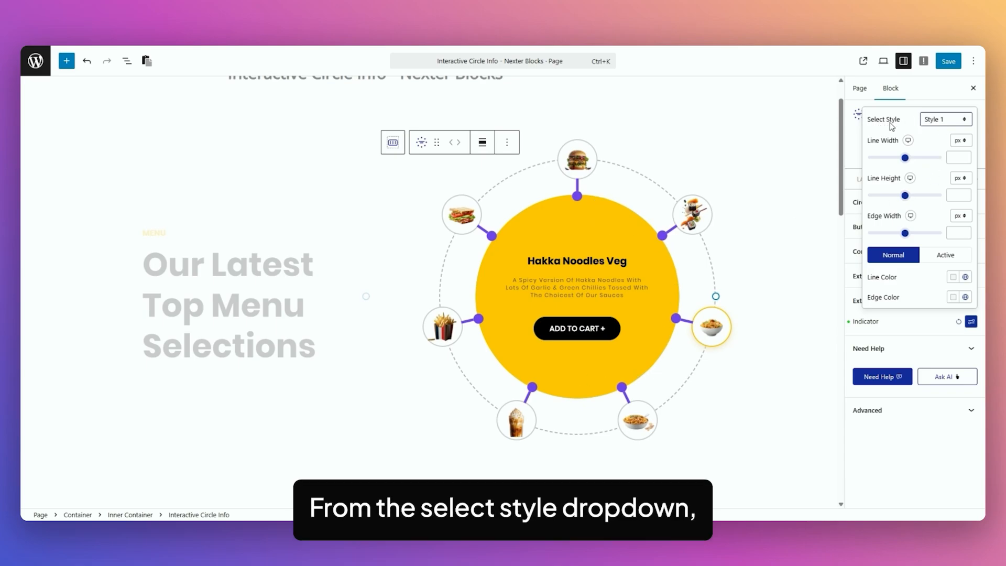
{"action": "left_click", "coordinate": [945, 119]}
{"action": "left_click", "coordinate": [950, 133]}
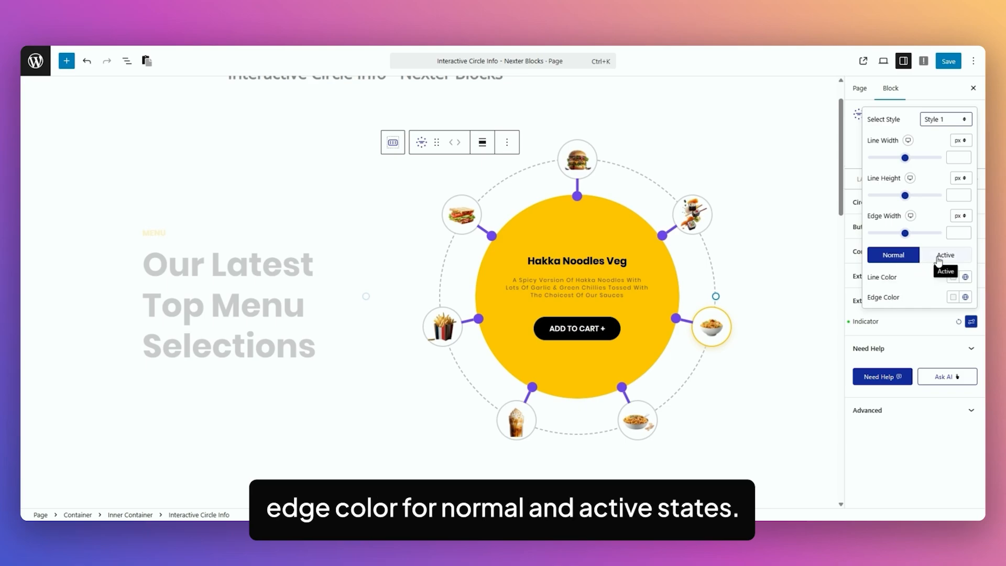
{"action": "left_click", "coordinate": [914, 321]}
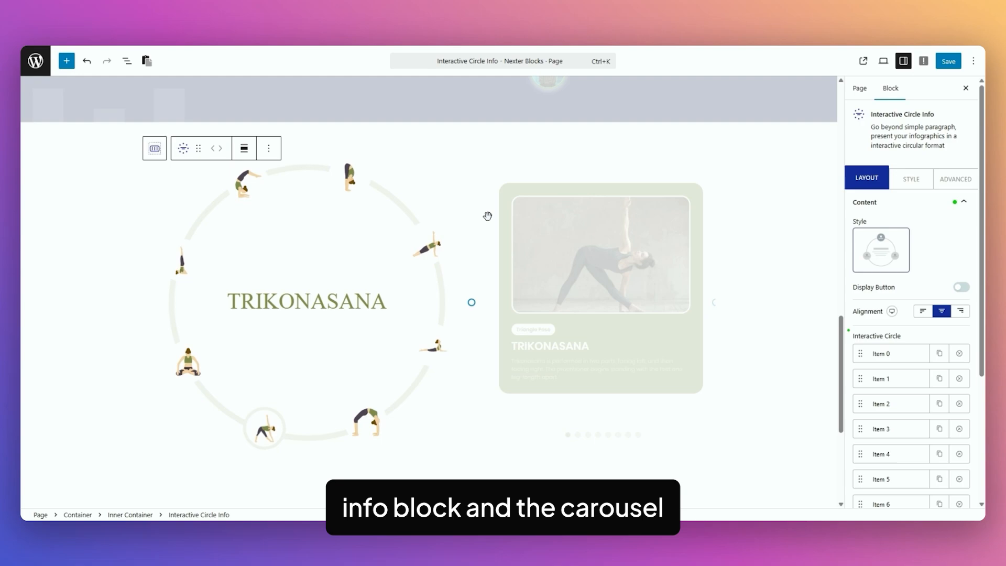
Locate the Carousel Anything block in the block list and check the yoga circle block's carousel connection and unique carousel ID.
{"action": "left_click", "coordinate": [126, 61]}
{"action": "left_click", "coordinate": [88, 208]}
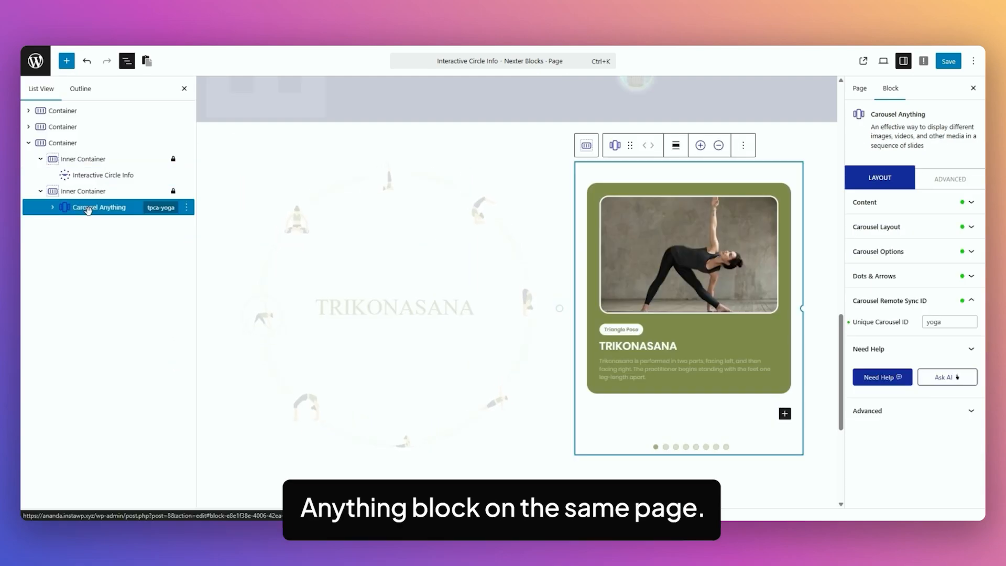
{"action": "left_click", "coordinate": [386, 218]}
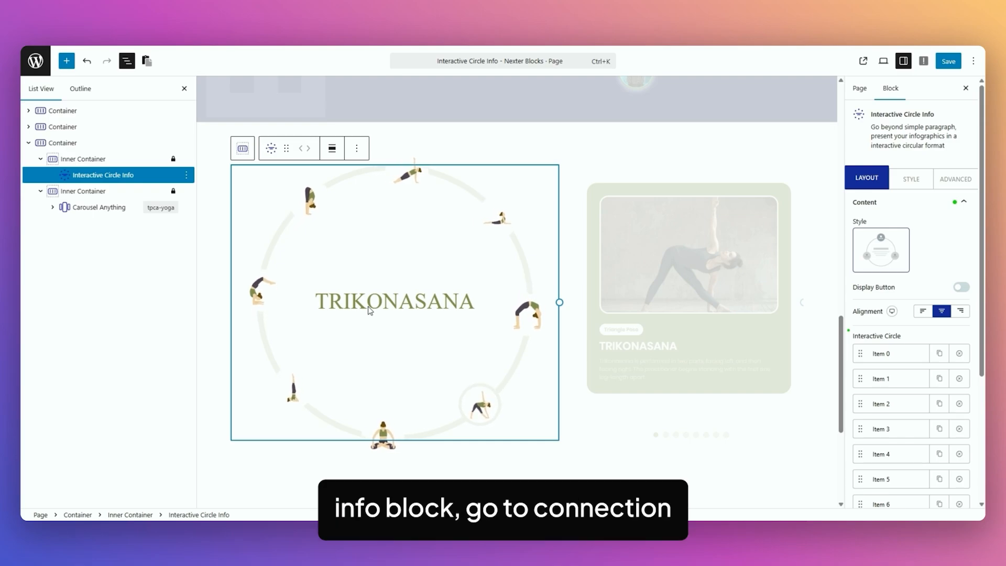
{"action": "scroll", "coordinate": [888, 414], "scroll_direction": "down", "scroll_amount": 4}
{"action": "left_click", "coordinate": [887, 410]}
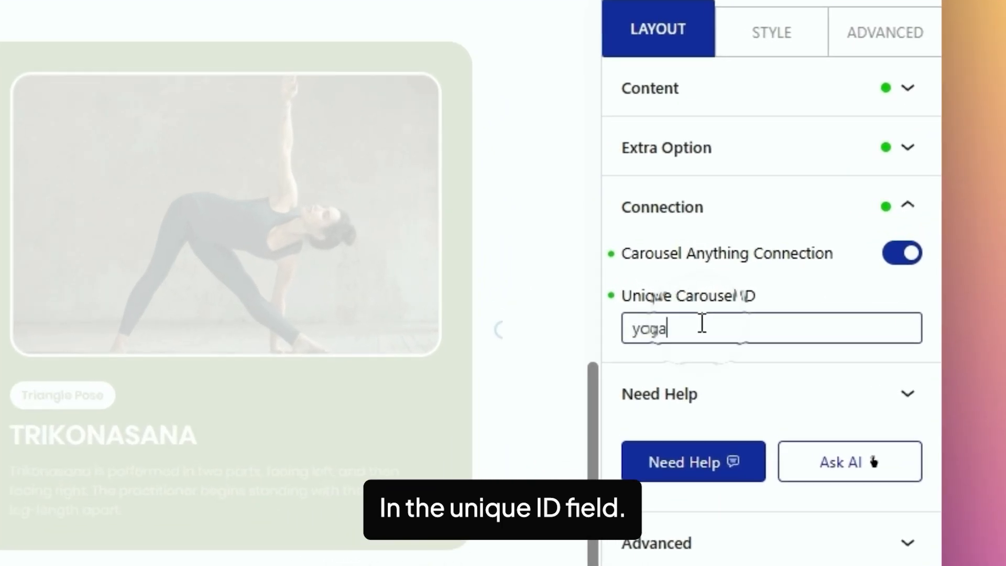
{"action": "left_click_drag", "start_coordinate": [886, 300], "coordinate": [854, 303]}
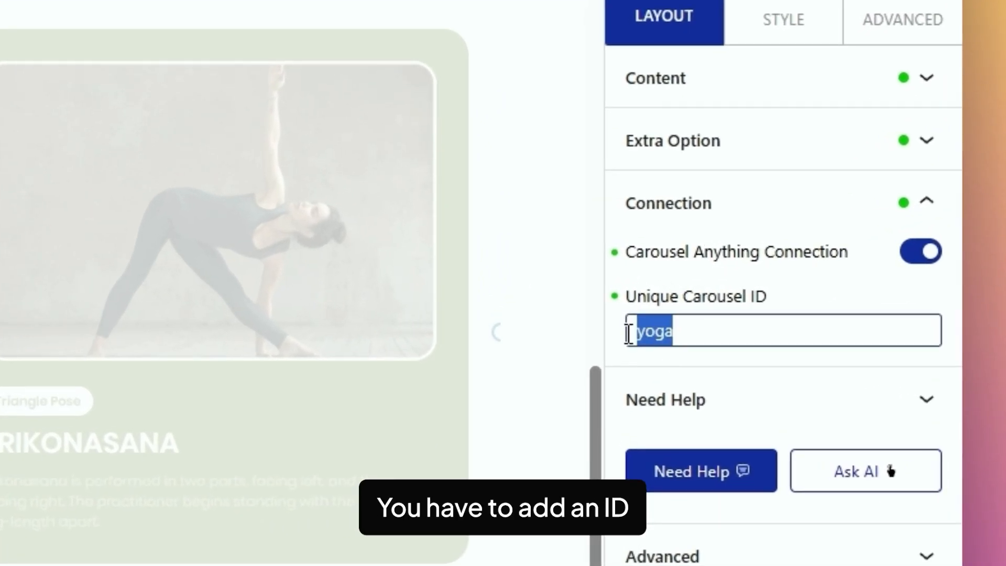
{"action": "left_click", "coordinate": [662, 335]}
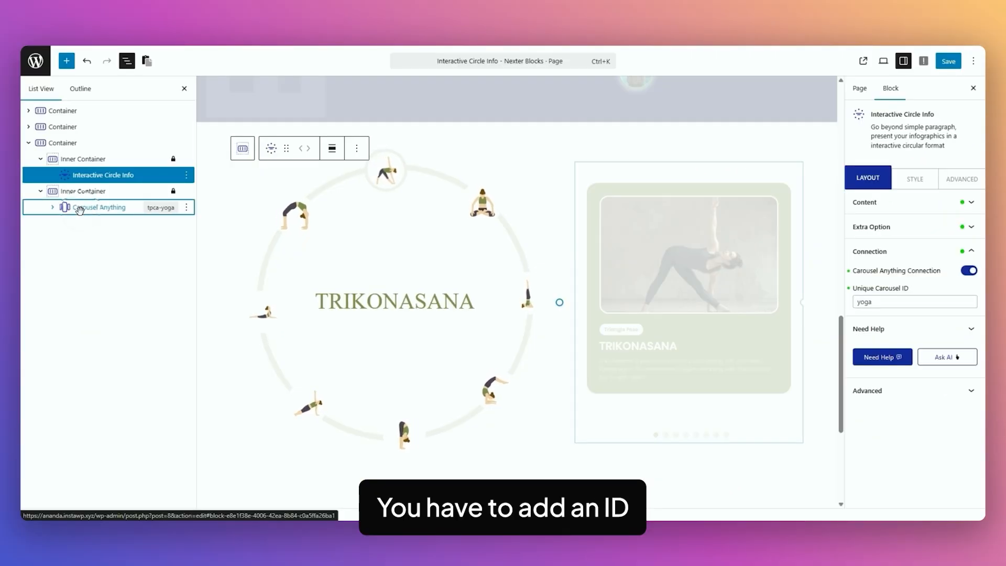
Compare the Carousel Anything block's inner slides with the item list of the yoga Interactive Circle Info block.
{"action": "left_click", "coordinate": [80, 209]}
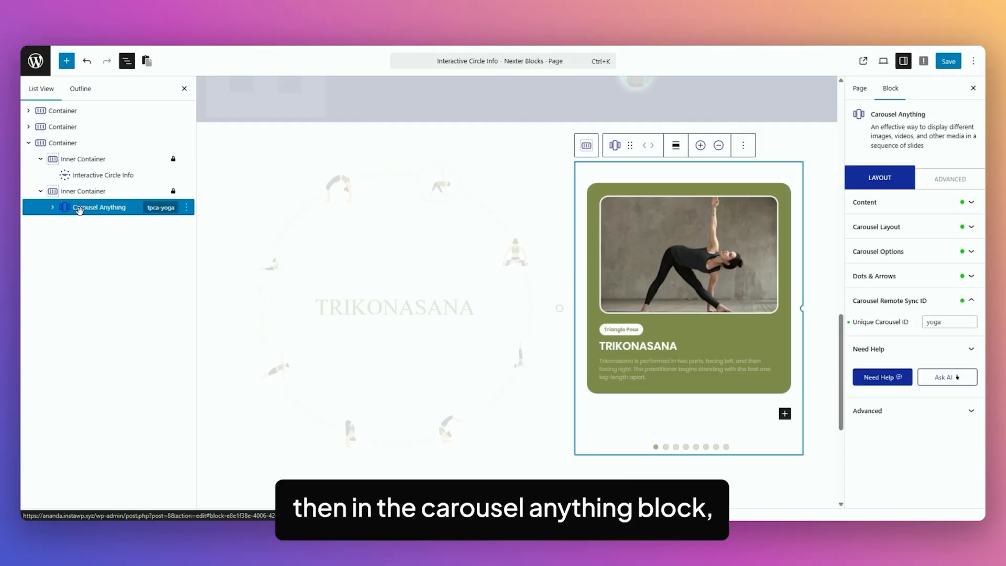
{"action": "key", "text": "Right"}
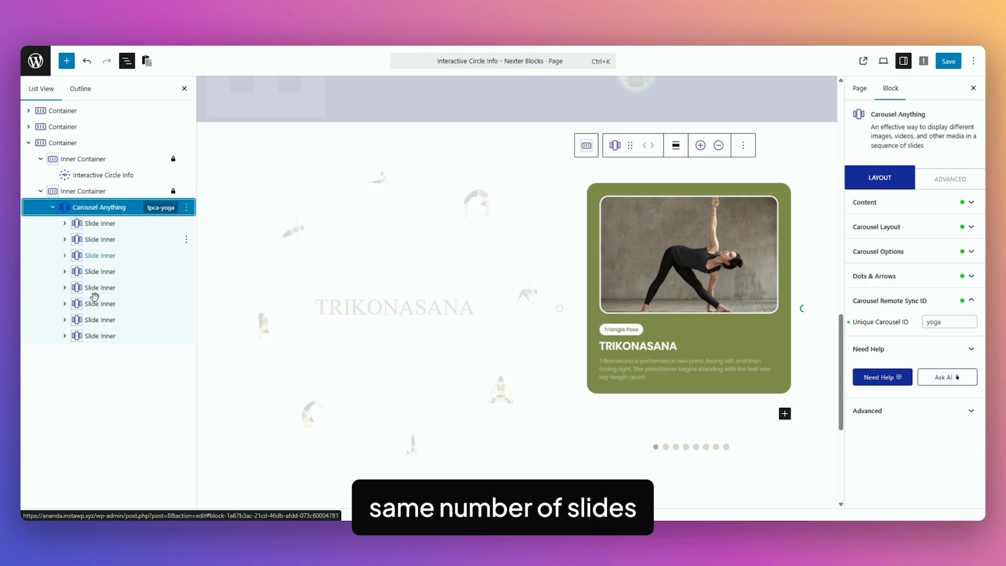
{"action": "left_click", "coordinate": [130, 176]}
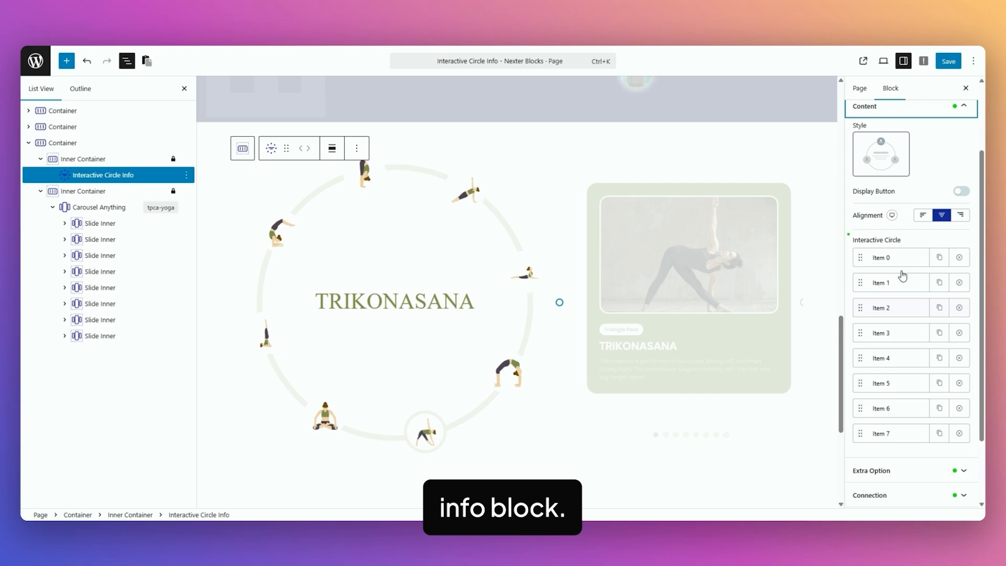
Check that the Carousel Anything block's remote sync ID matches the circle block's unique carousel ID.
{"action": "left_click", "coordinate": [676, 358]}
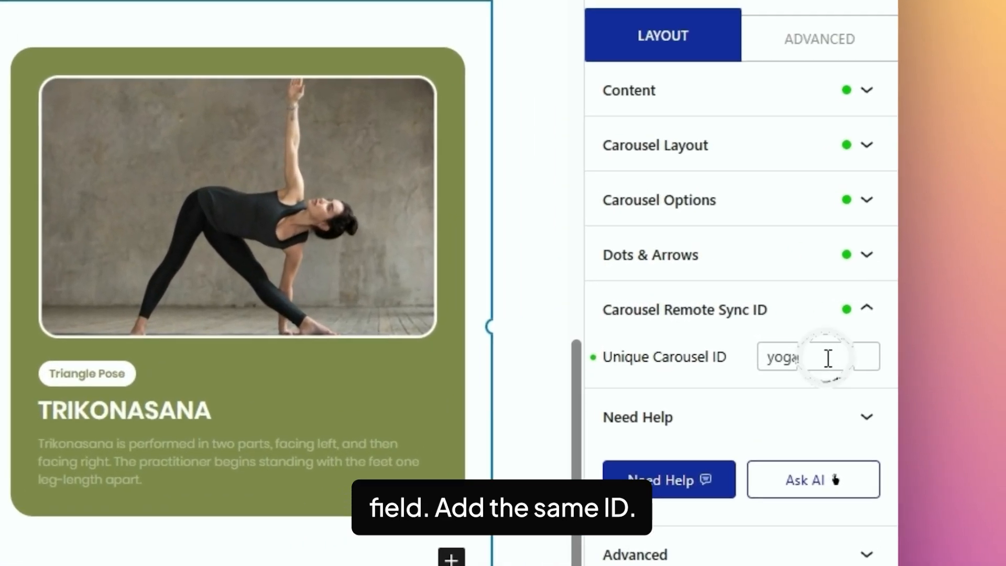
{"action": "left_click_drag", "start_coordinate": [954, 322], "coordinate": [924, 325]}
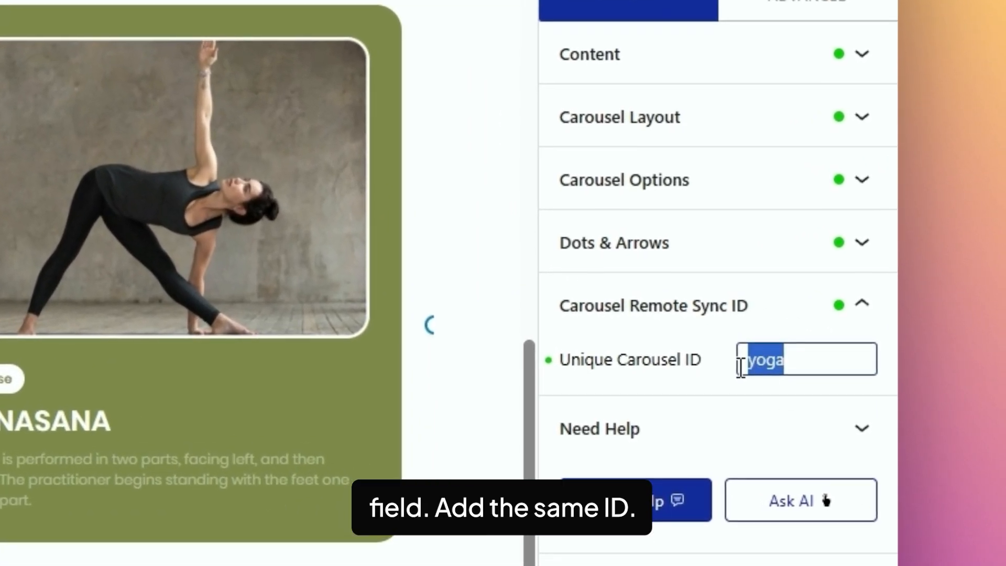
{"action": "left_click", "coordinate": [681, 427]}
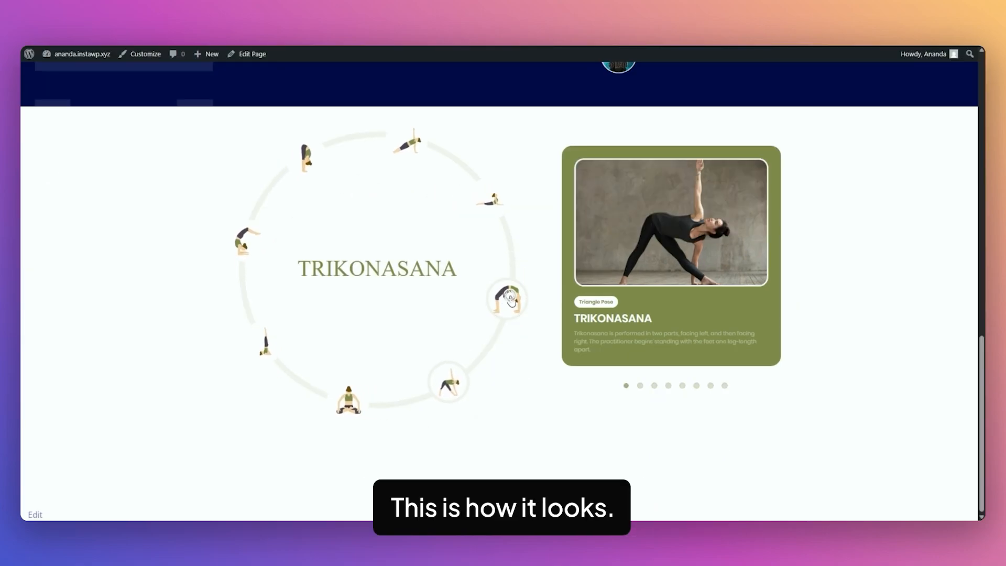
Test the carousel connection on the published page by selecting several yoga pose buttons around the circle.
{"action": "left_click", "coordinate": [511, 301]}
{"action": "left_click", "coordinate": [504, 224]}
{"action": "left_click", "coordinate": [461, 160]}
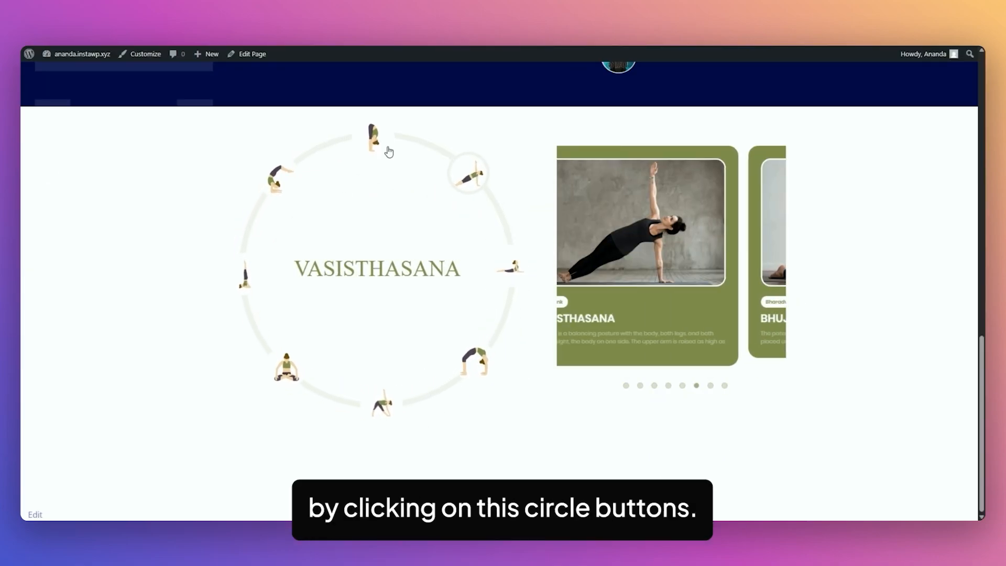
{"action": "left_click", "coordinate": [388, 151]}
{"action": "left_click", "coordinate": [290, 164]}
{"action": "left_click", "coordinate": [262, 226]}
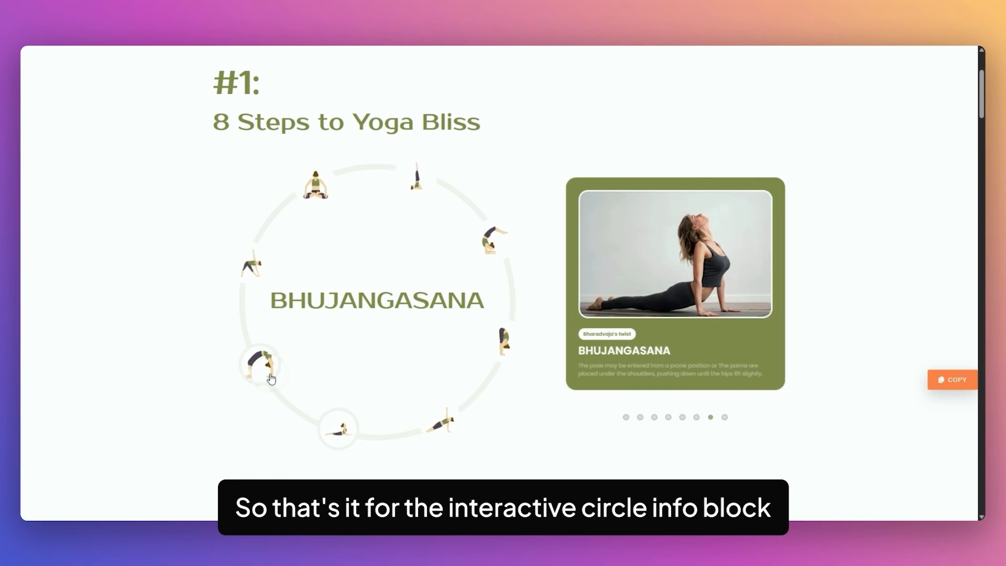
Find the Music Playlist Interactive Circle Demo and show the Starboy album in its circle.
{"action": "scroll", "coordinate": [826, 251], "scroll_direction": "down", "scroll_amount": 10}
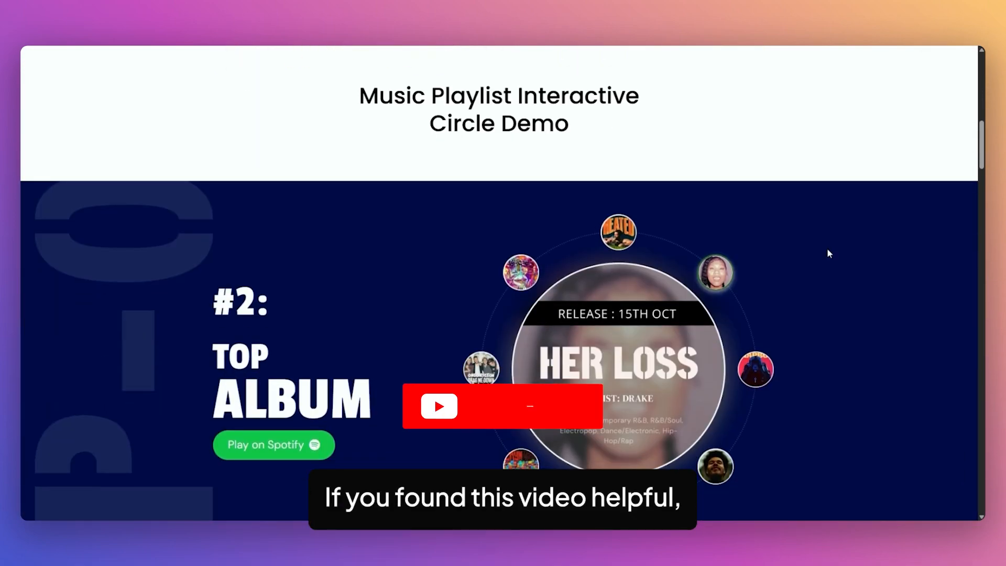
{"action": "scroll", "coordinate": [820, 252], "scroll_direction": "down", "scroll_amount": 1}
{"action": "left_click", "coordinate": [762, 317]}
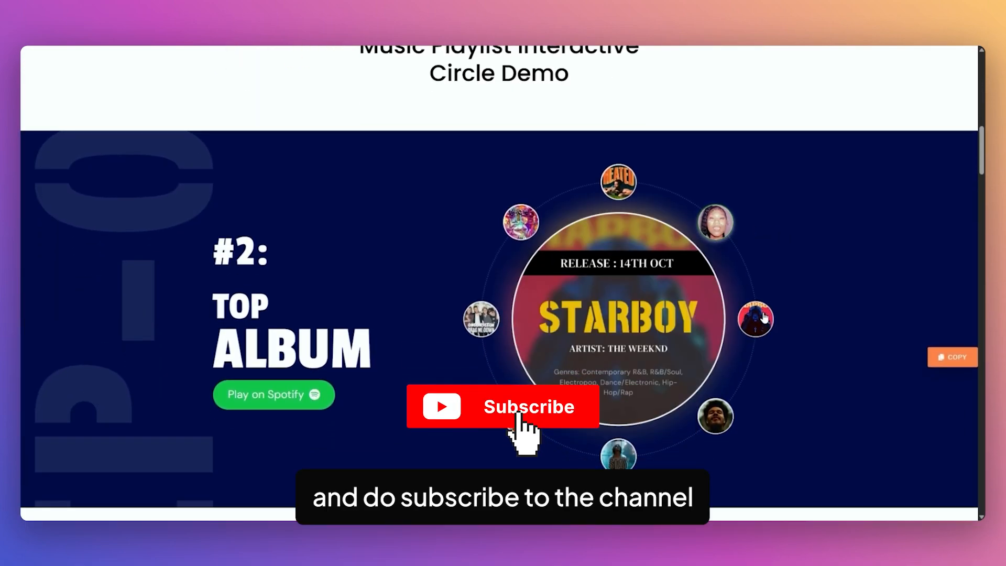